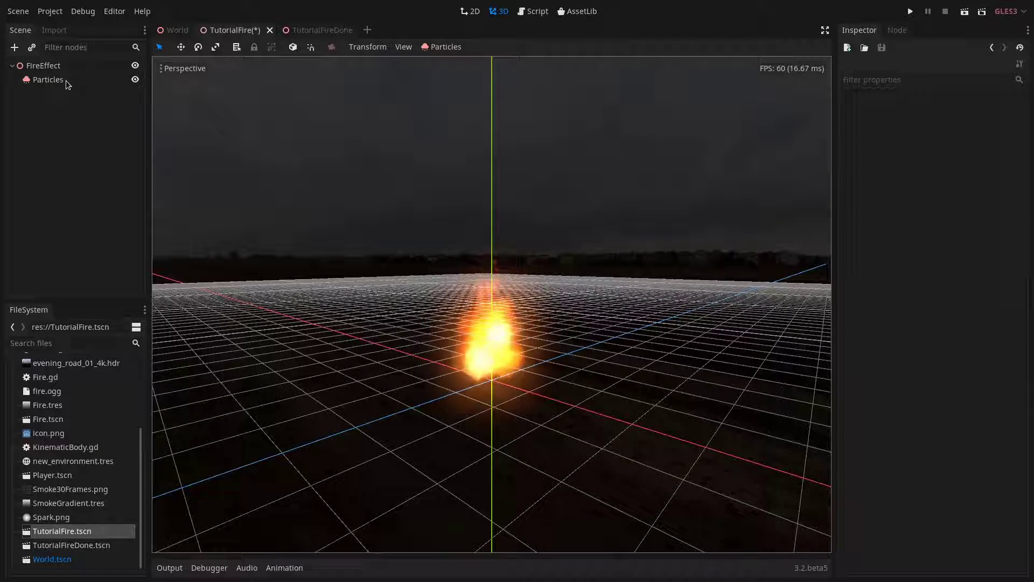
- Rename the Particles node to Flames
double_click(65, 80)
type("Flames")
key("Return")
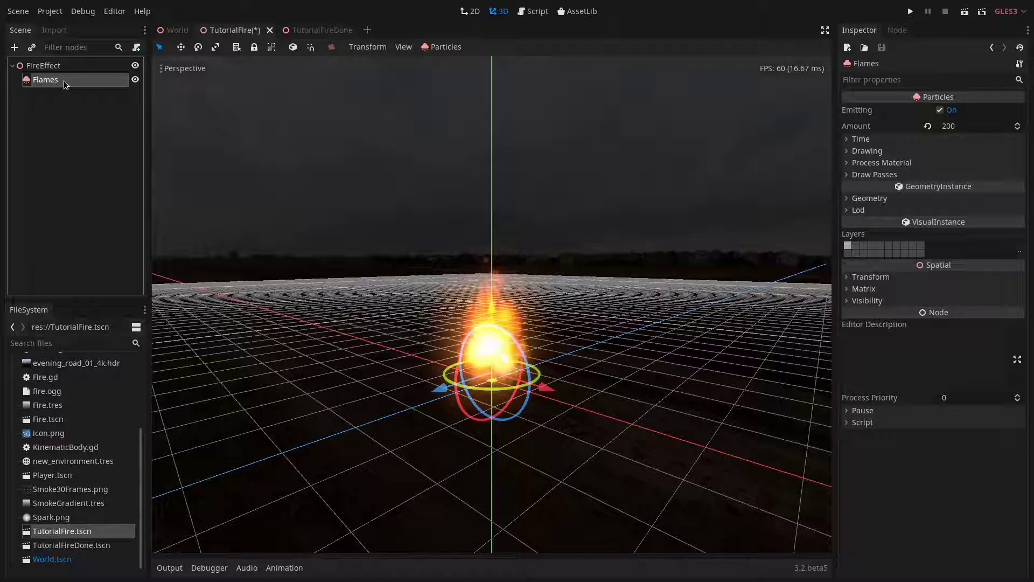
- Duplicate Flames, name the copy Smoke, and nest it under Flames
key("ctrl+d")
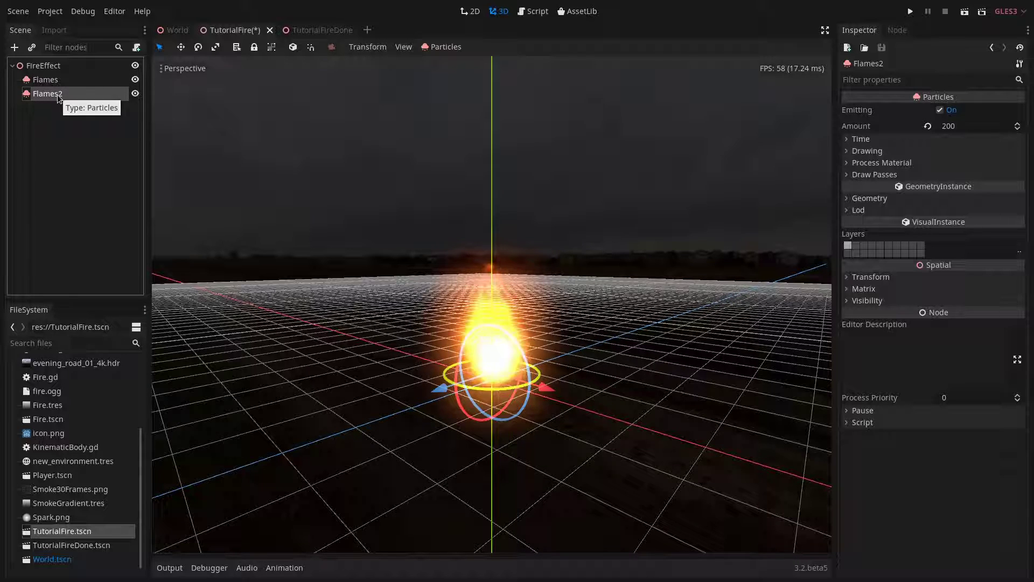
double_click(59, 95)
type("Smoke")
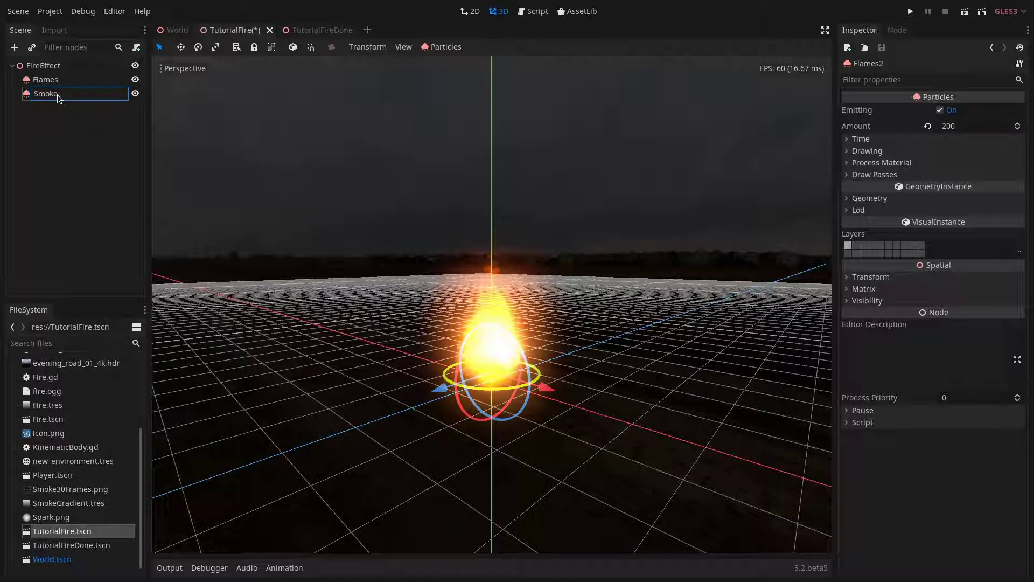
key("Return")
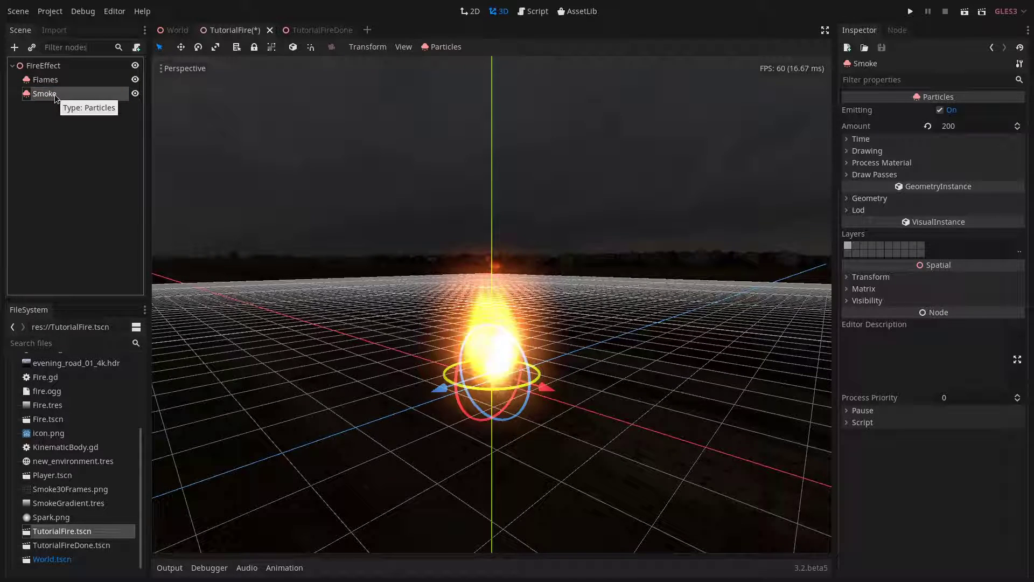
left_click_drag(53, 95, 55, 81)
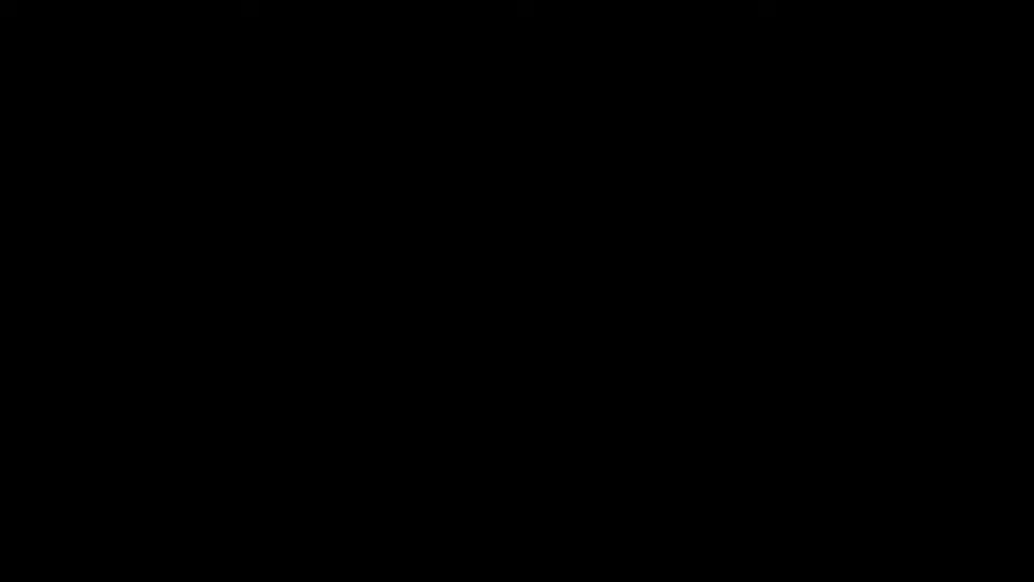
- Set the Smoke node's particle Amount to 50
left_click(71, 94)
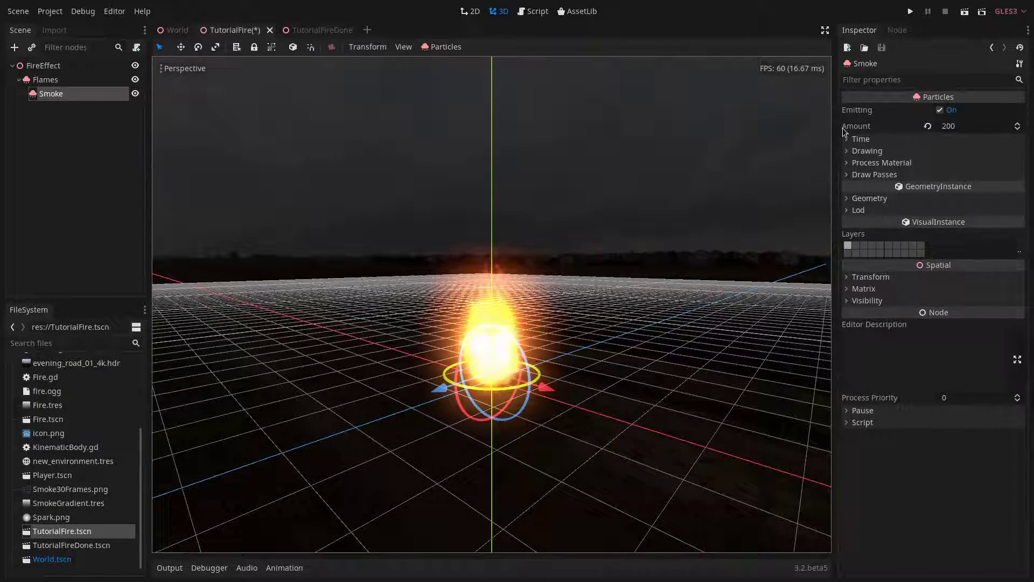
left_click(965, 127)
type("50")
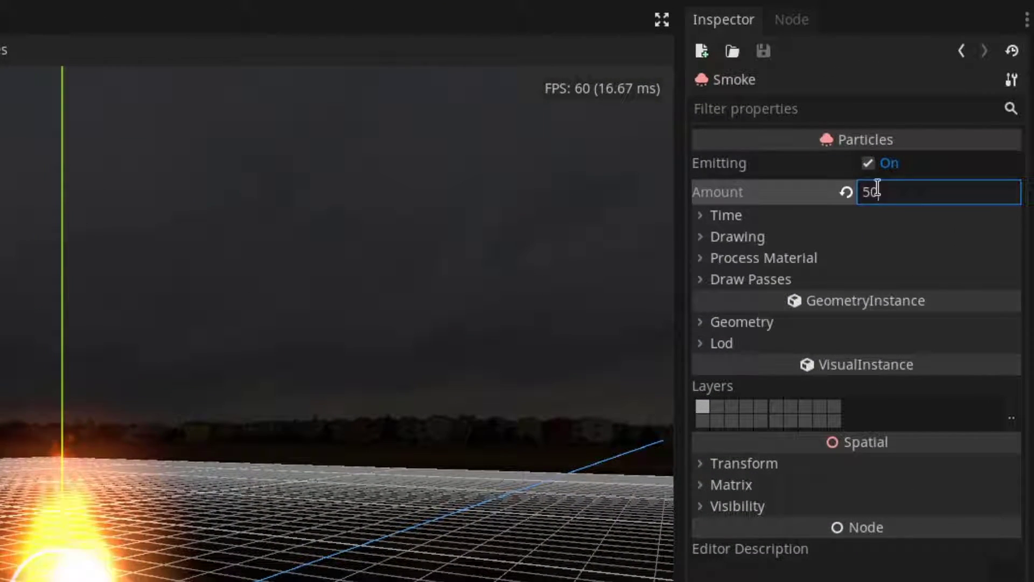
key("Return")
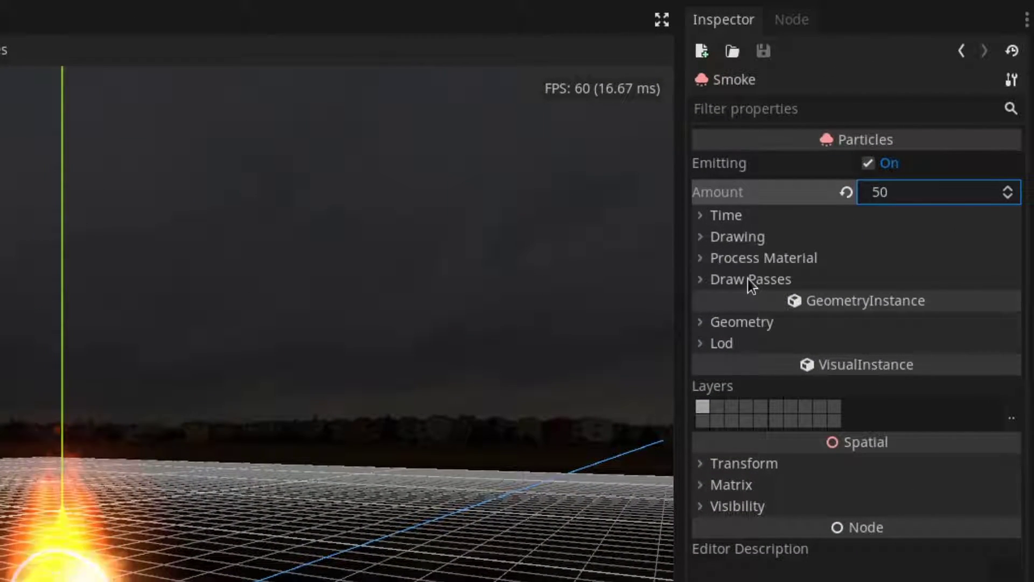
- Make Smoke's Pass 1 mesh and its material unique, and show the SpatialMaterial properties
left_click(747, 279)
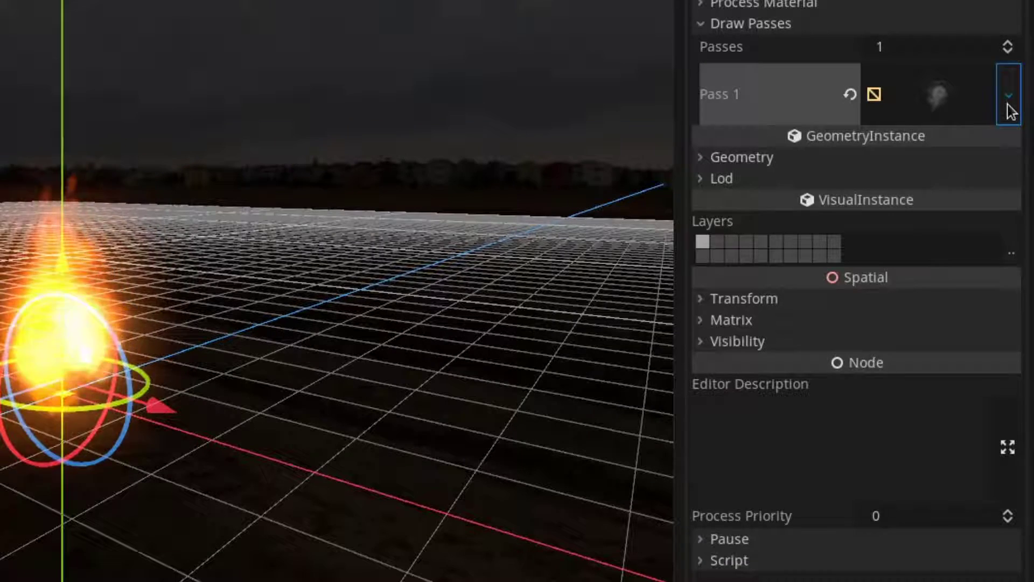
left_click(1011, 111)
left_click(963, 431)
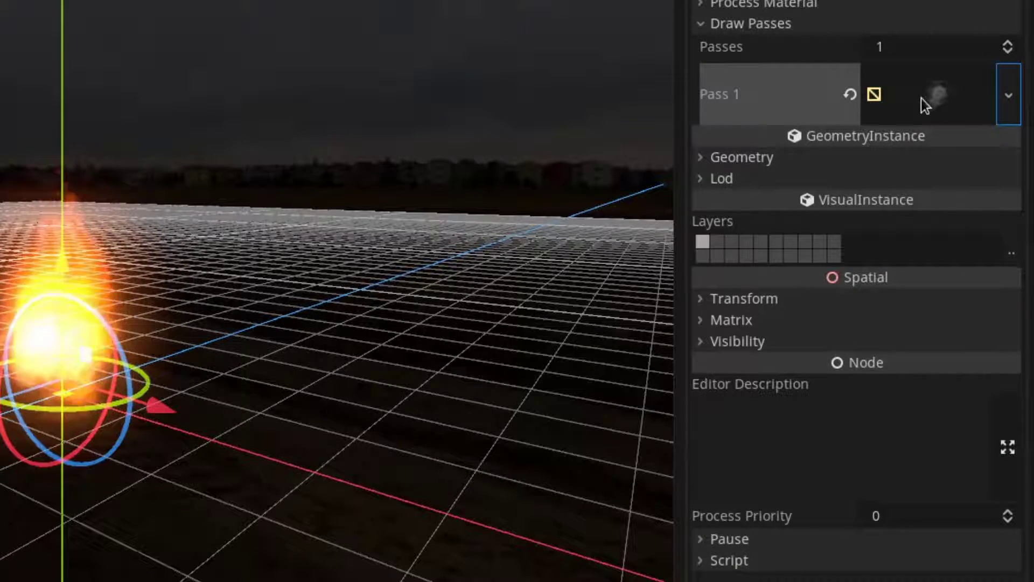
left_click(926, 100)
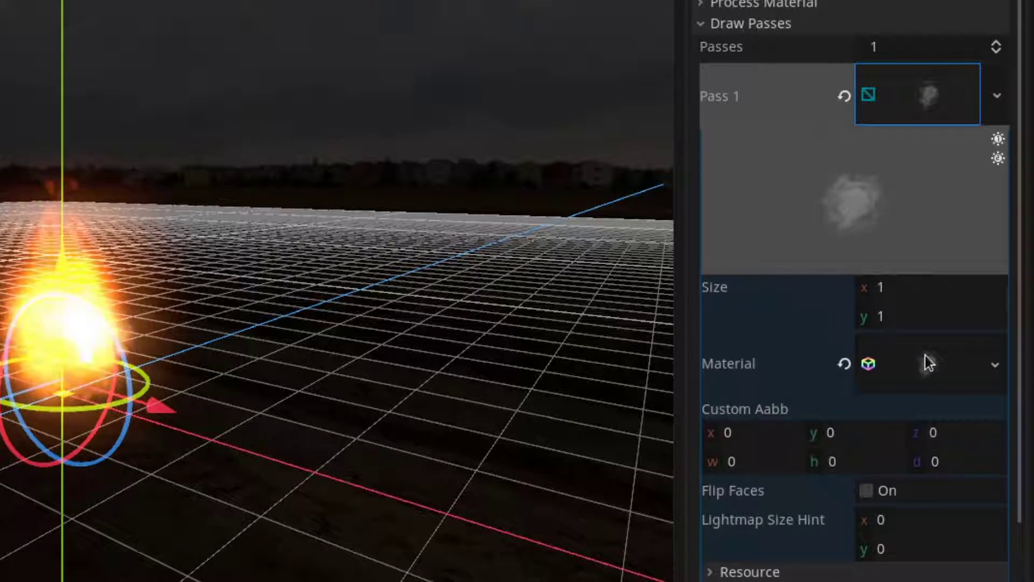
left_click(996, 359)
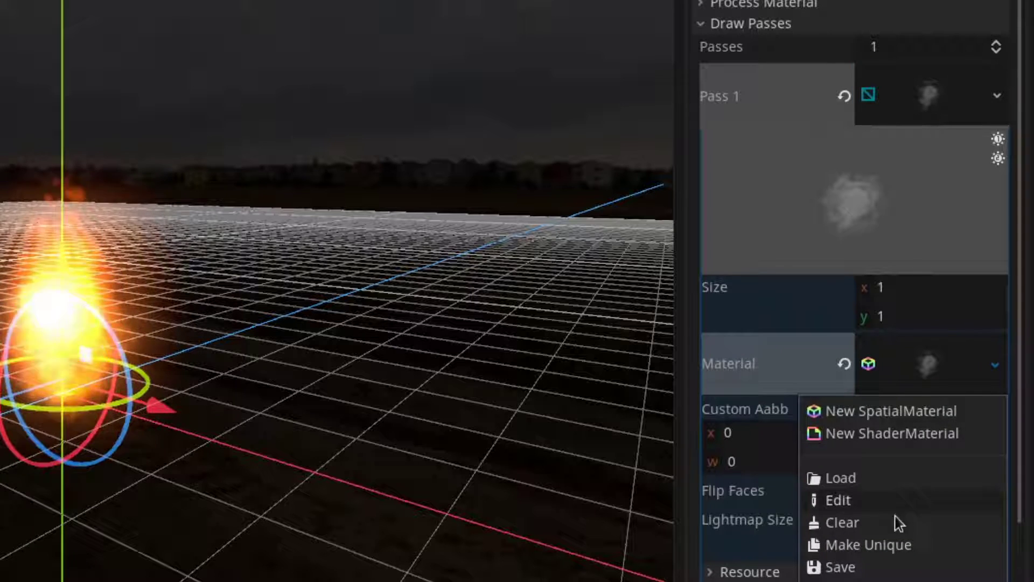
left_click(842, 545)
left_click(933, 370)
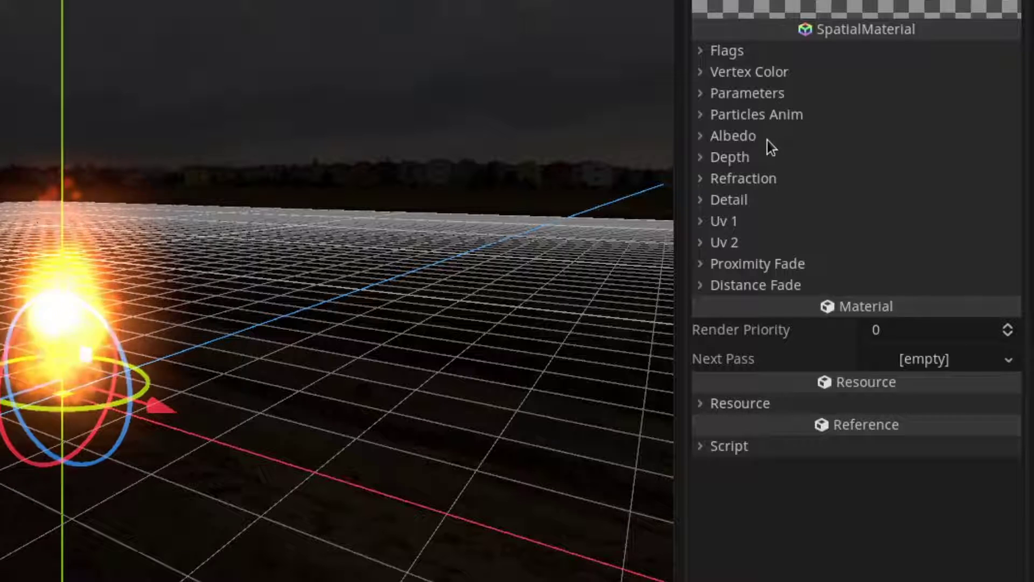
- Switch the Smoke material's Blend Mode from Add to Mix
left_click(740, 98)
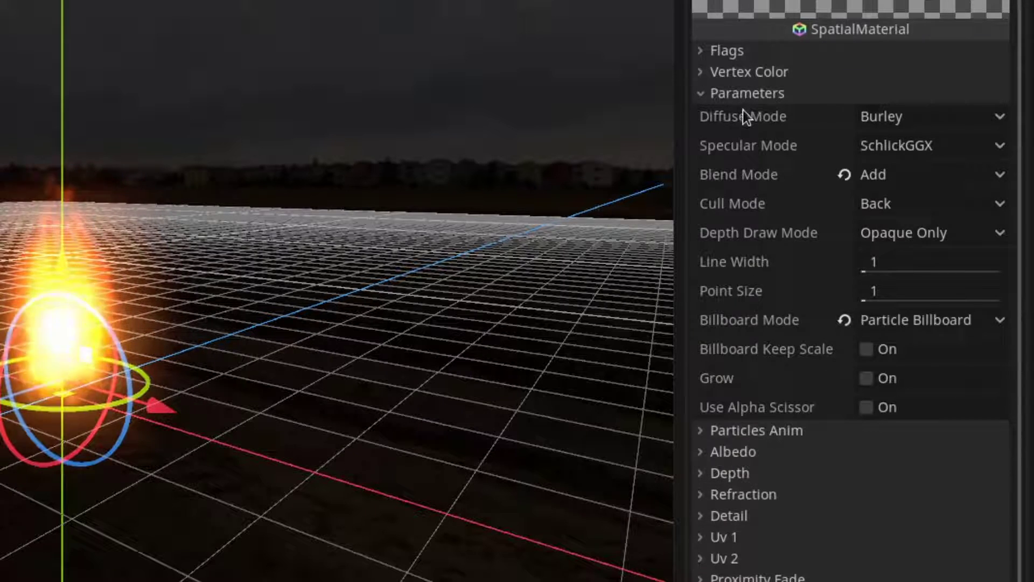
left_click(873, 176)
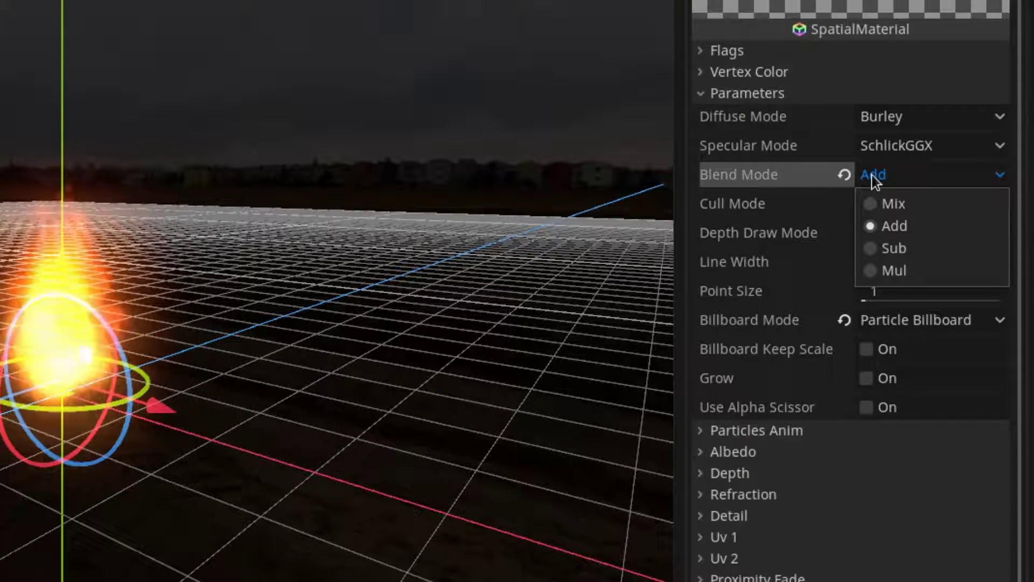
left_click(881, 205)
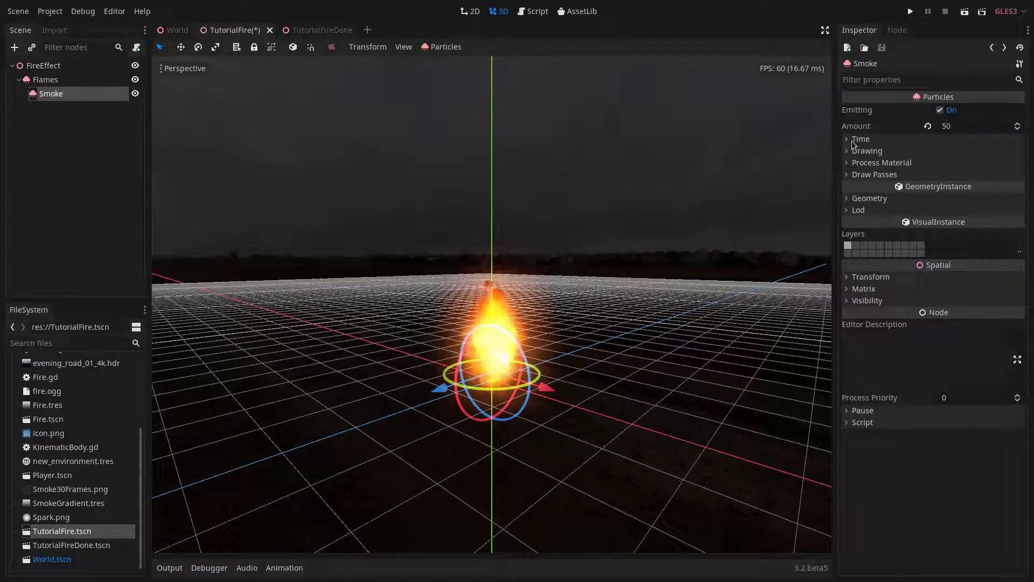
- Set the Smoke particles' Lifetime to 1.5
left_click(861, 140)
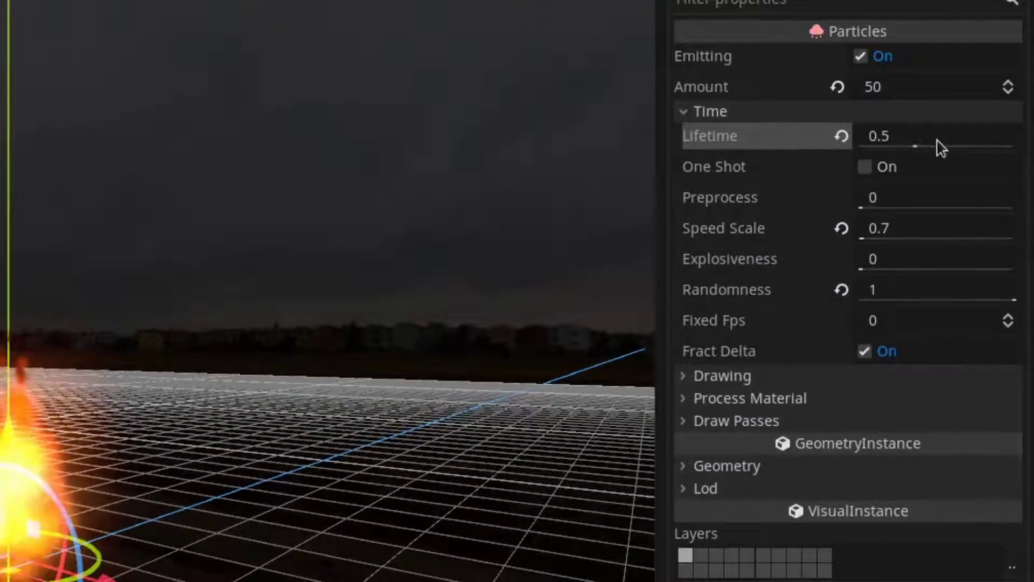
left_click(914, 144)
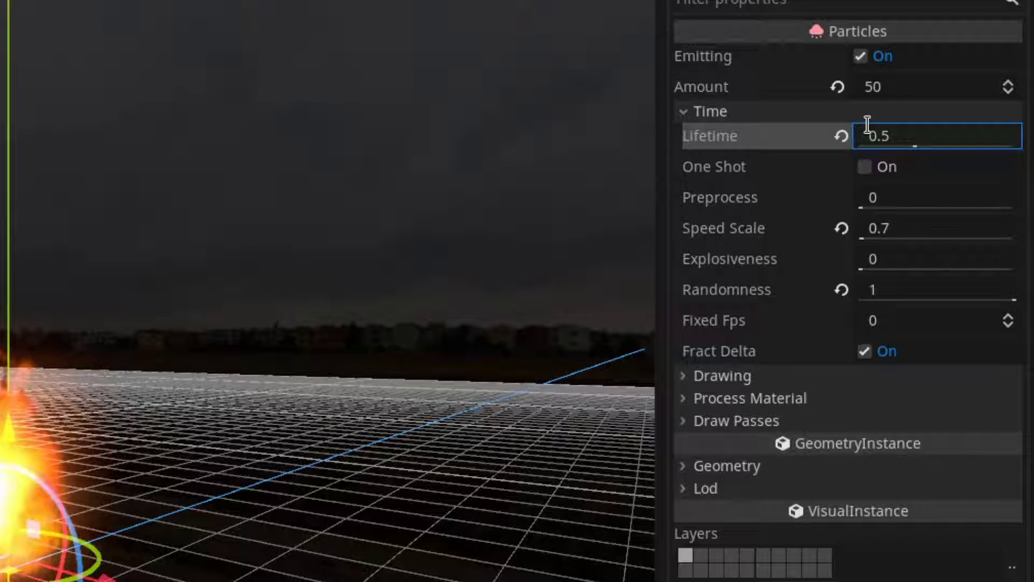
left_click(896, 136)
type("1.5")
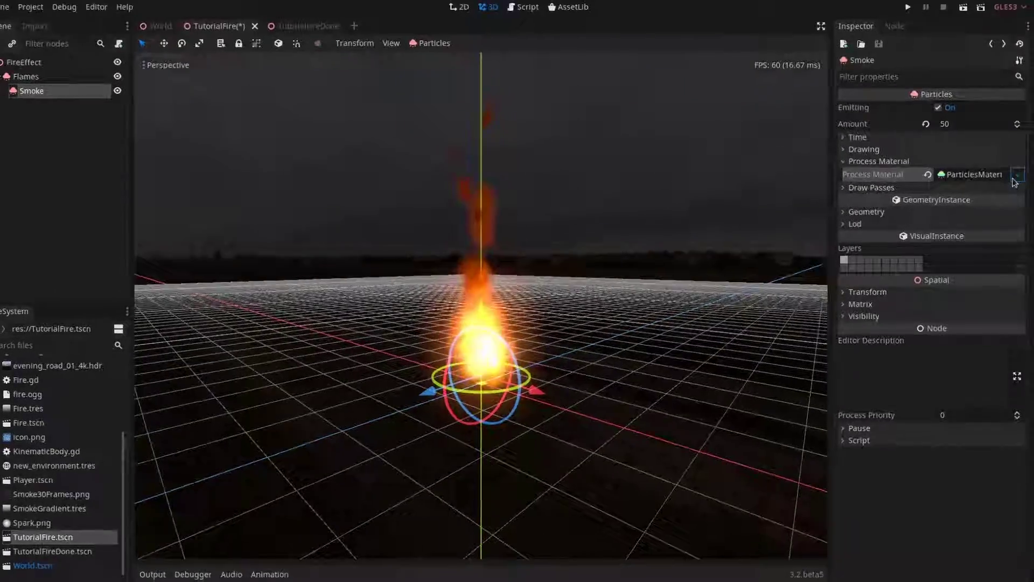
- Give Smoke a new ParticlesMaterial process material with gravity y set to 0
left_click(1018, 177)
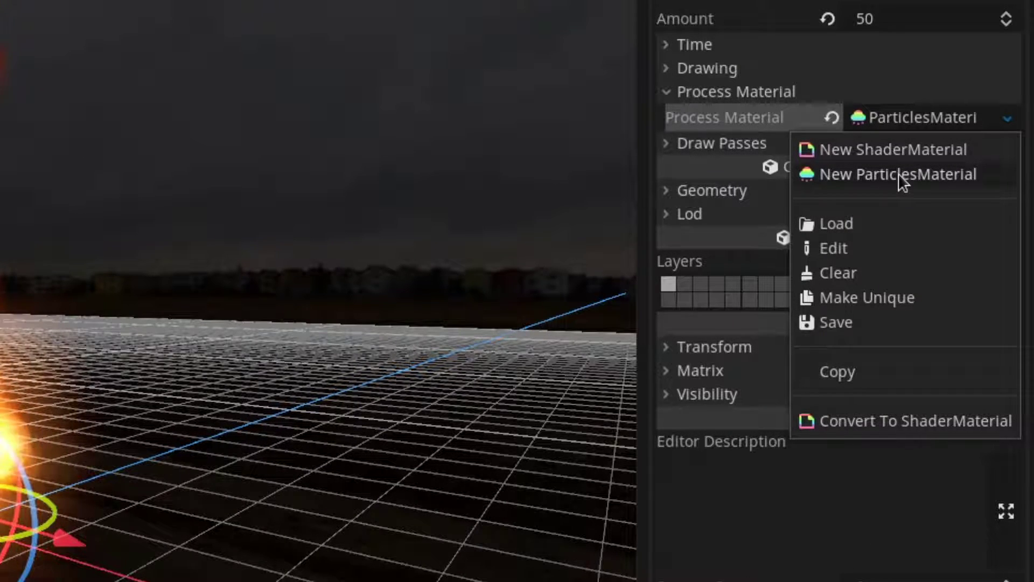
left_click(898, 174)
left_click(914, 120)
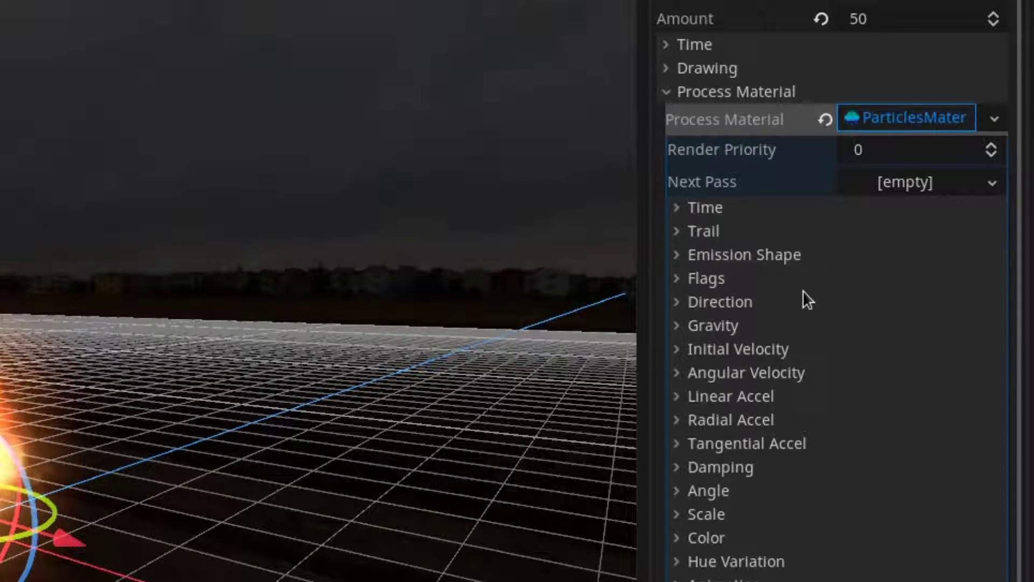
left_click(724, 328)
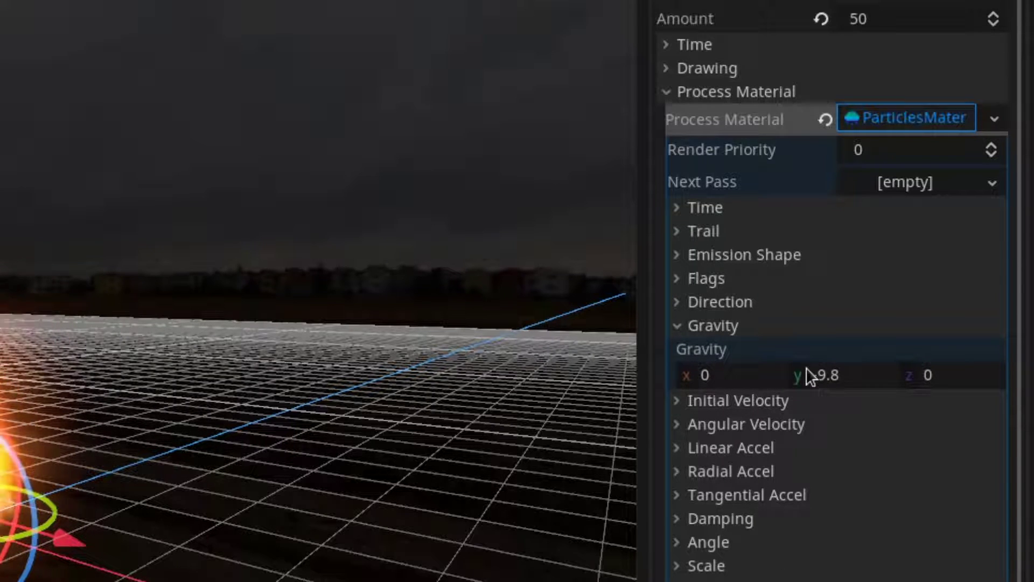
left_click(838, 373)
type("0")
key("Return")
left_click(725, 325)
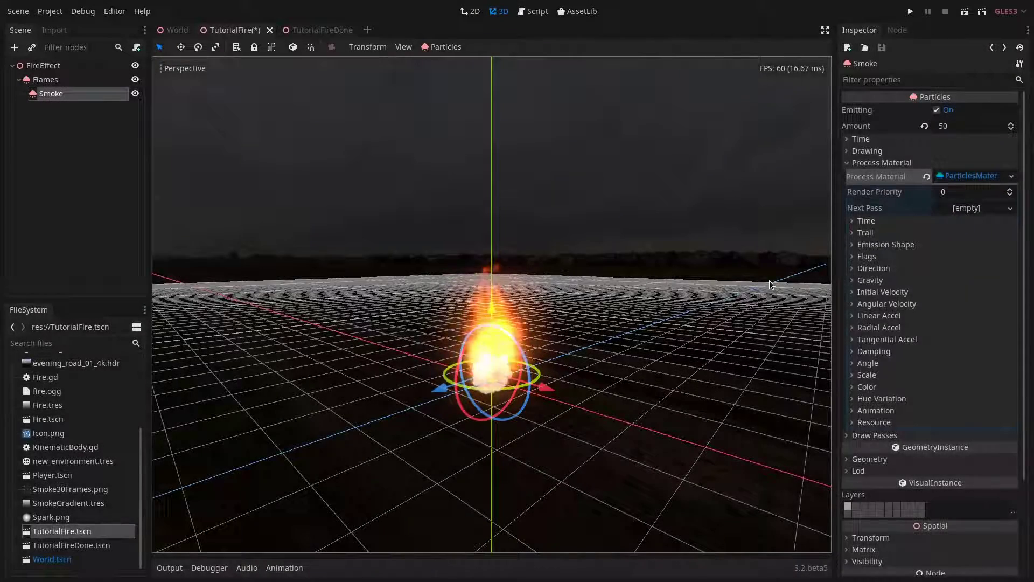
- Point the emission Direction straight up at (0, 1, 0) and set Spread to 0
left_click(874, 268)
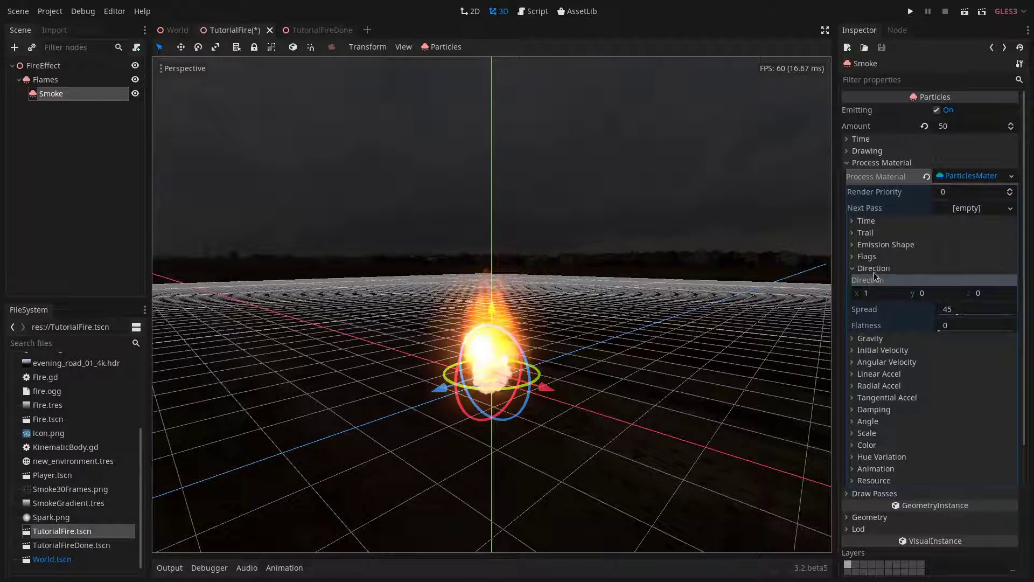
left_click(879, 293)
type("0")
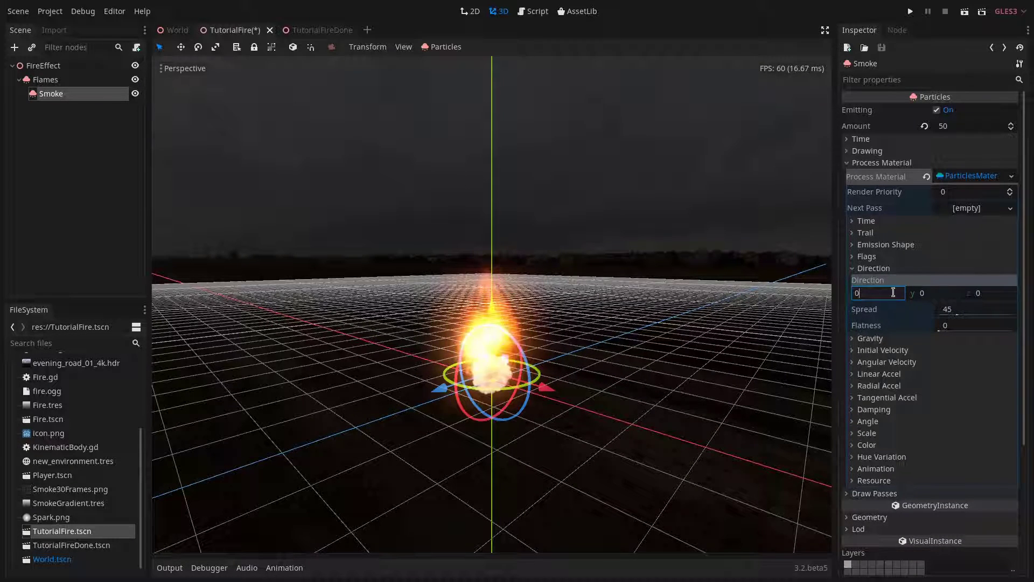
left_click(932, 293)
type("1")
key("Return")
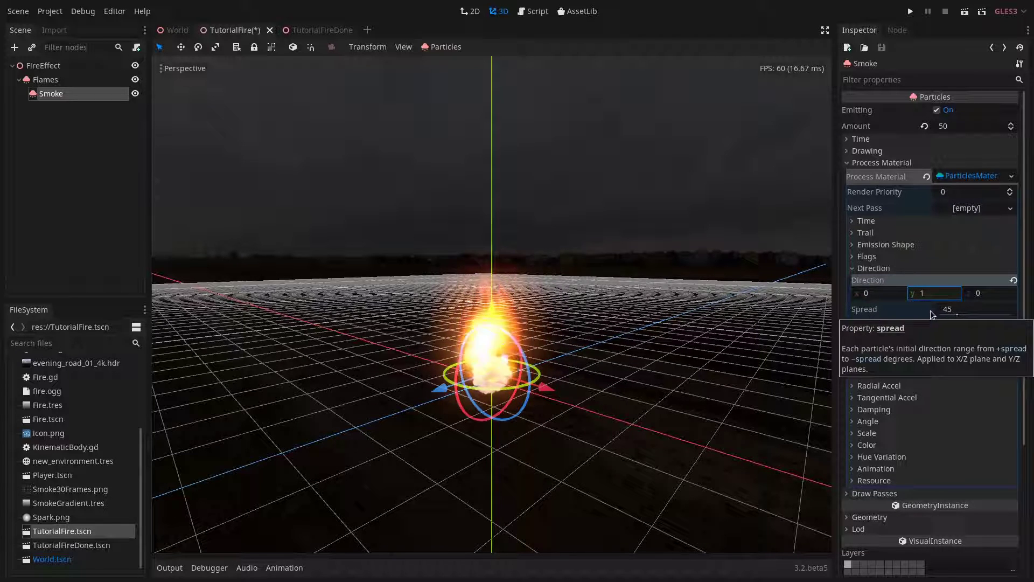
left_click(963, 311)
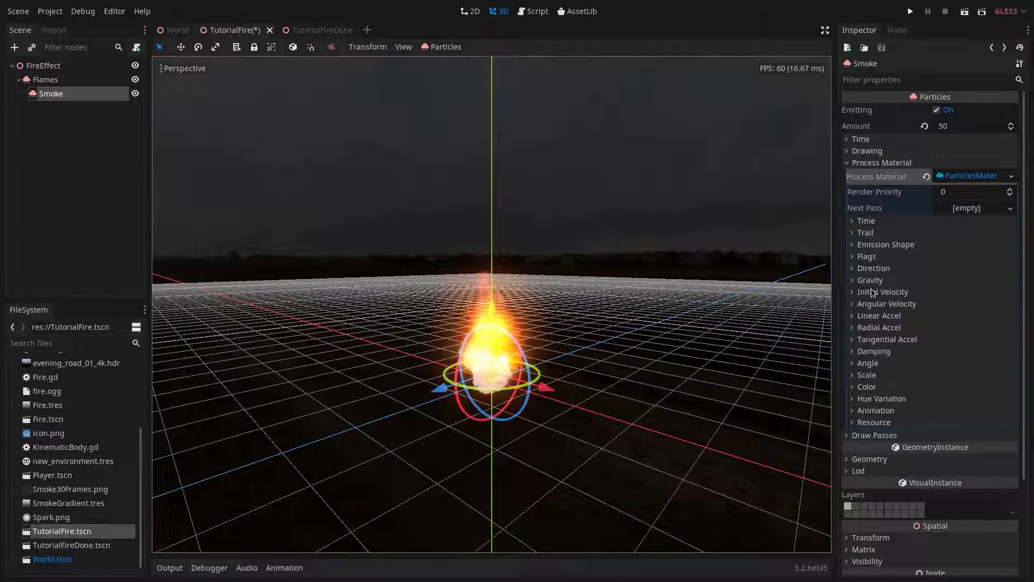
- Set initial Velocity 1 with Velocity Random 0.5, and raise the smoke emitter about 1 unit
left_click(868, 293)
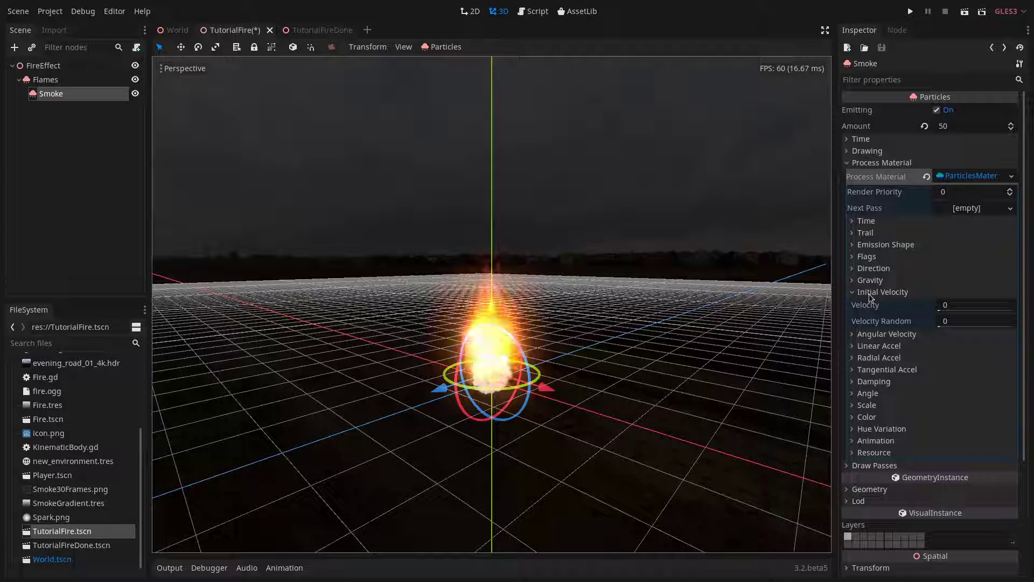
left_click(960, 303)
type("1")
left_click(962, 321)
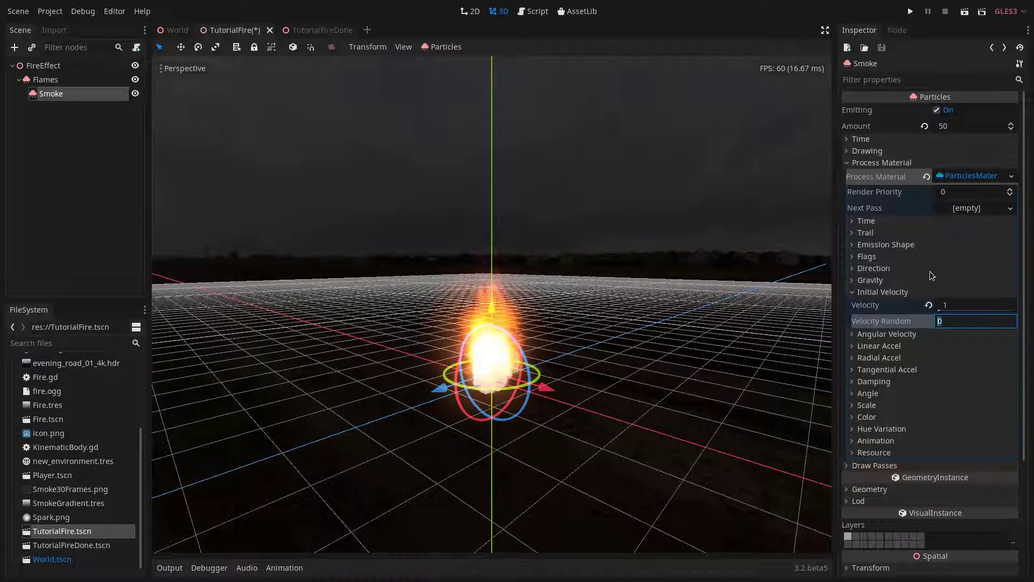
type(".5")
key("Return")
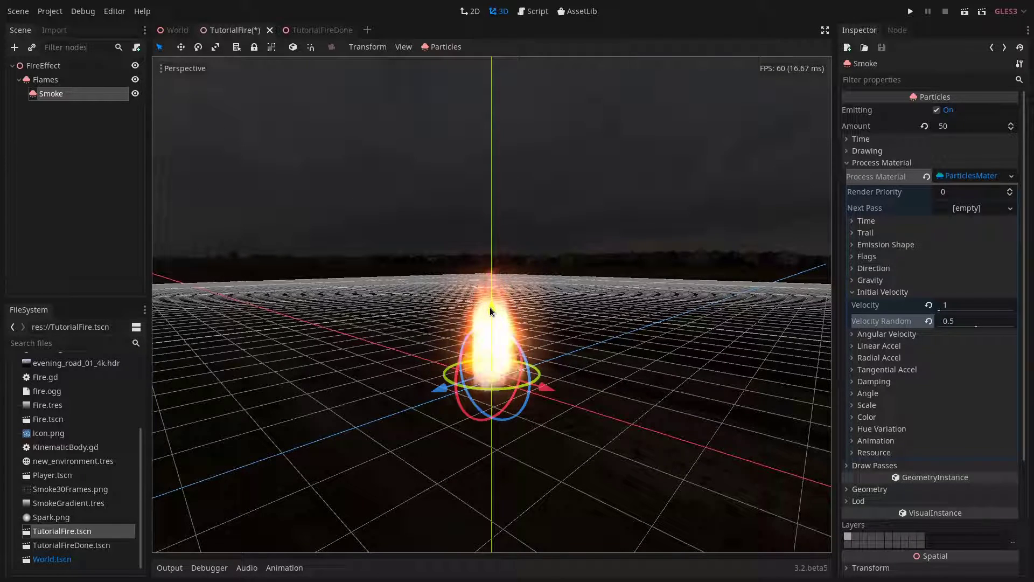
left_click_drag(489, 307, 497, 240)
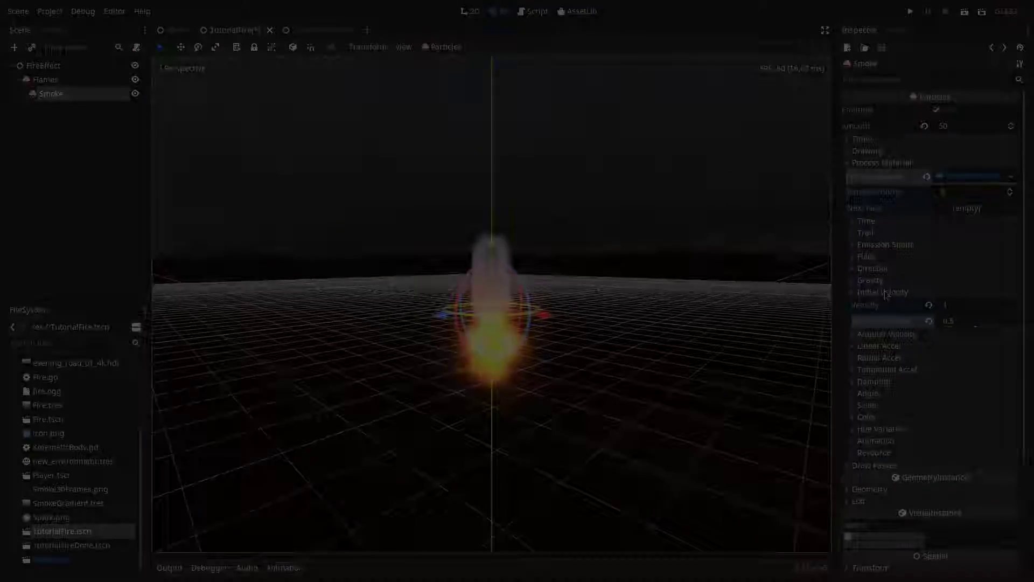
- Set Linear Accel to 2 with Accel Random 1
left_click(875, 315)
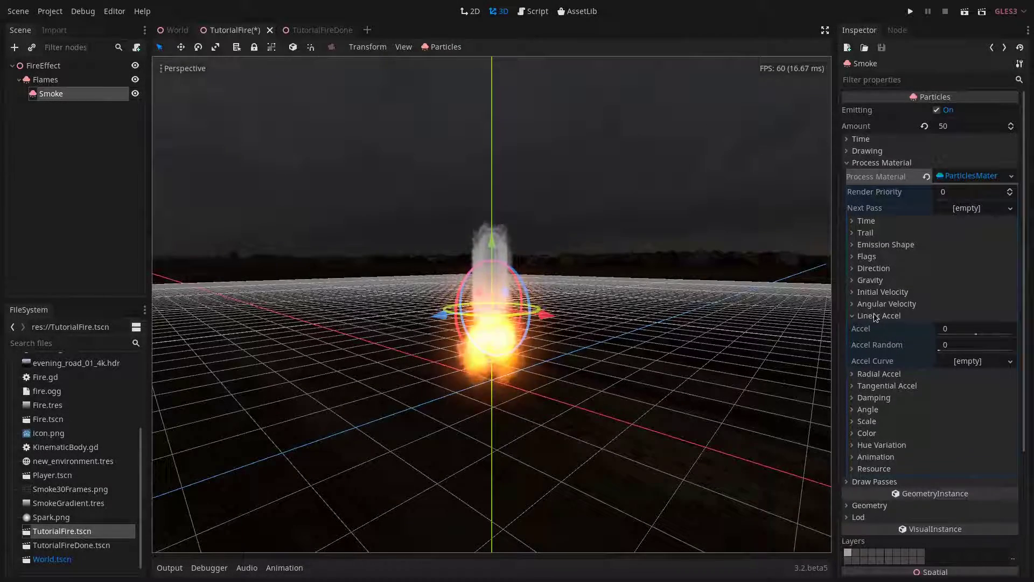
left_click(946, 332)
type("2")
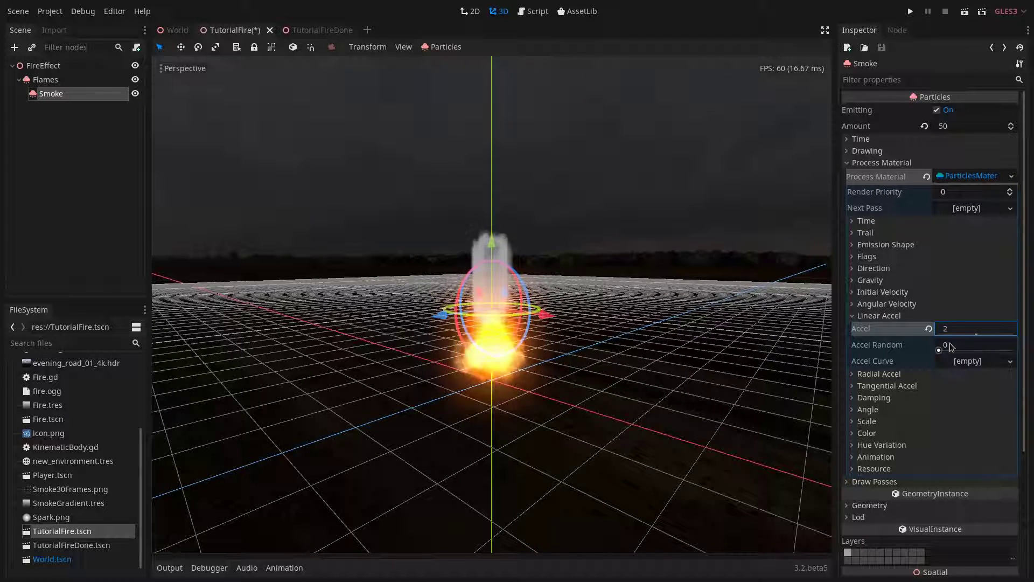
left_click(949, 343)
type("1")
key("Return")
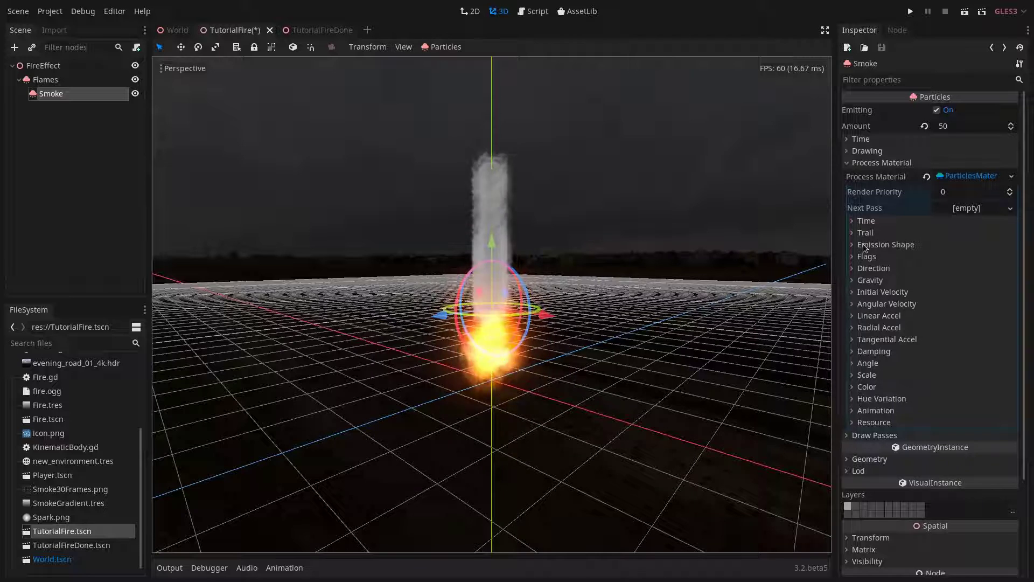
- Make the smoke emit from a Sphere emission shape with radius 0.3
left_click(886, 245)
left_click(959, 258)
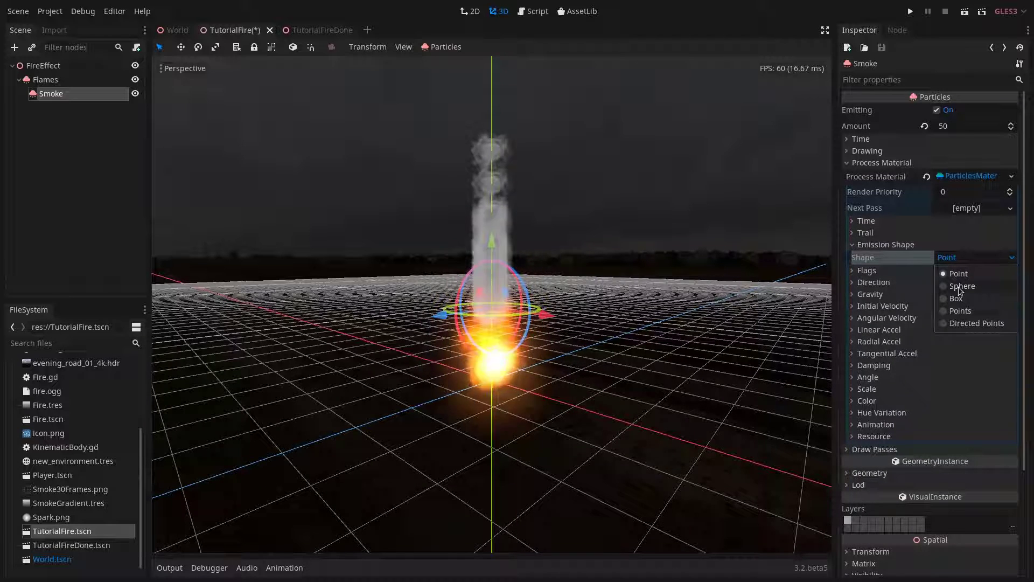
left_click(961, 273)
left_click(961, 273)
type("3")
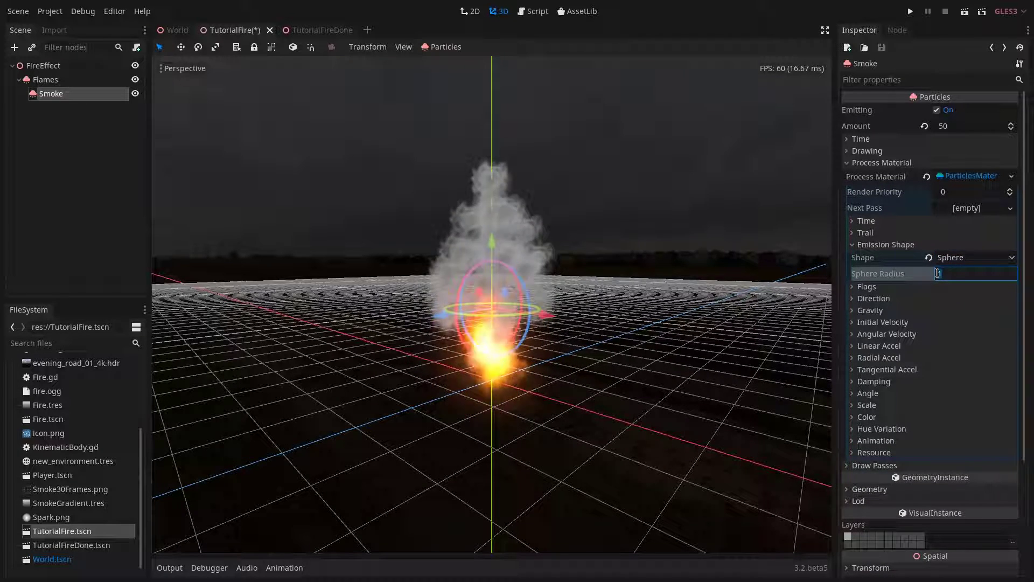
key("BackSpace")
type("0.3")
key("Return")
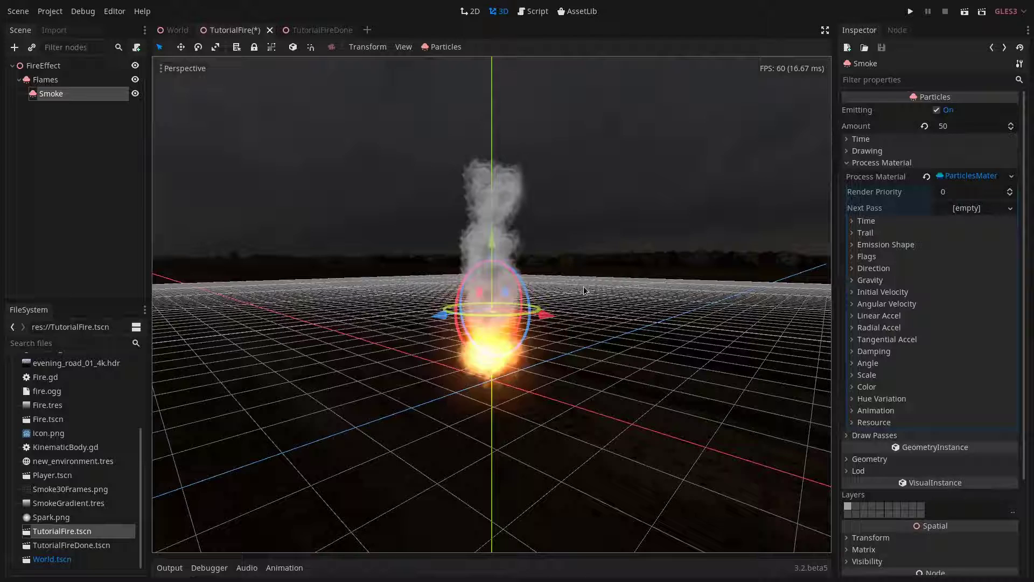
- Set particle Scale to 2 and Scale Random to 1
left_click(867, 375)
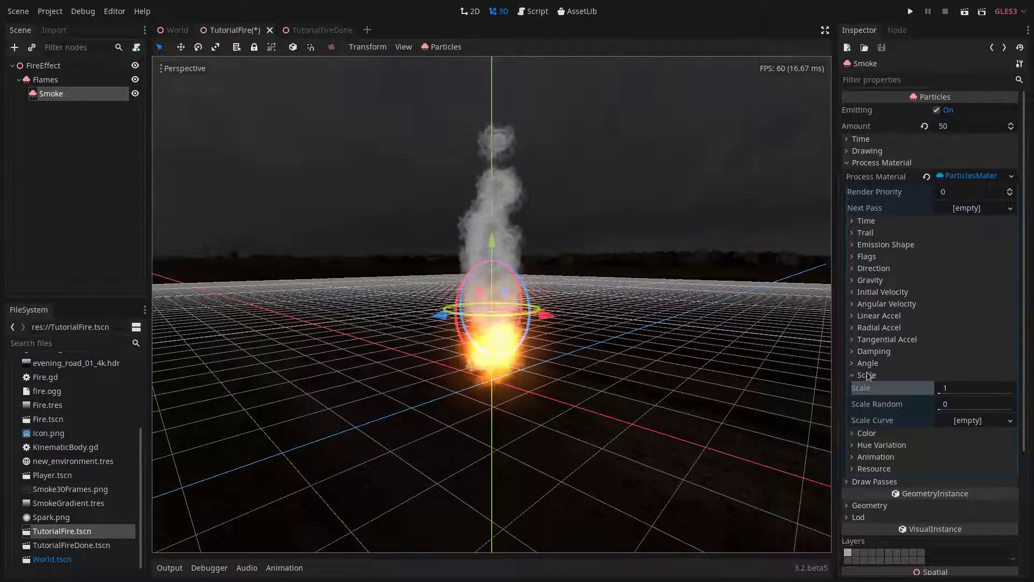
left_click(958, 389)
type("2")
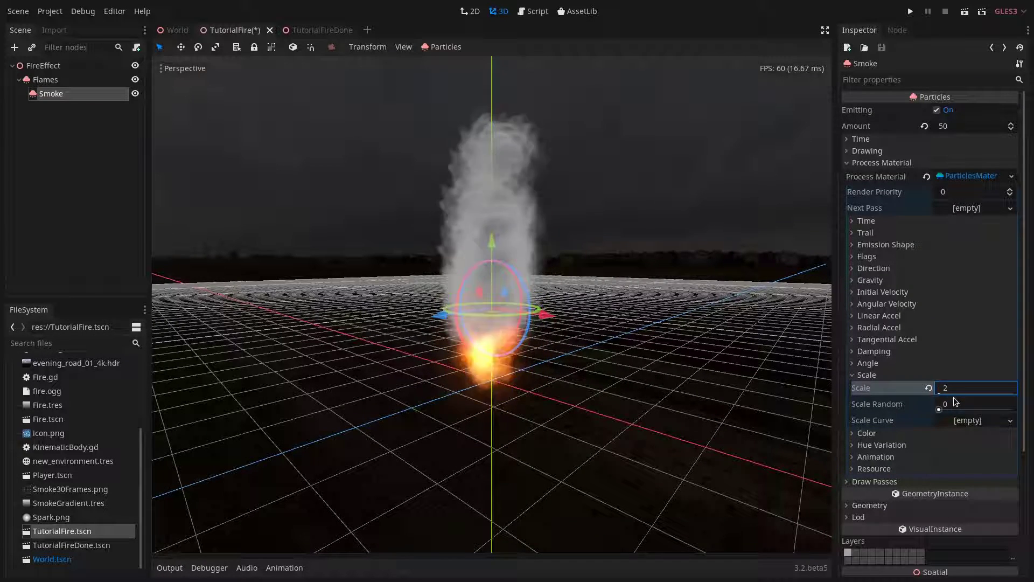
left_click(948, 404)
type("1")
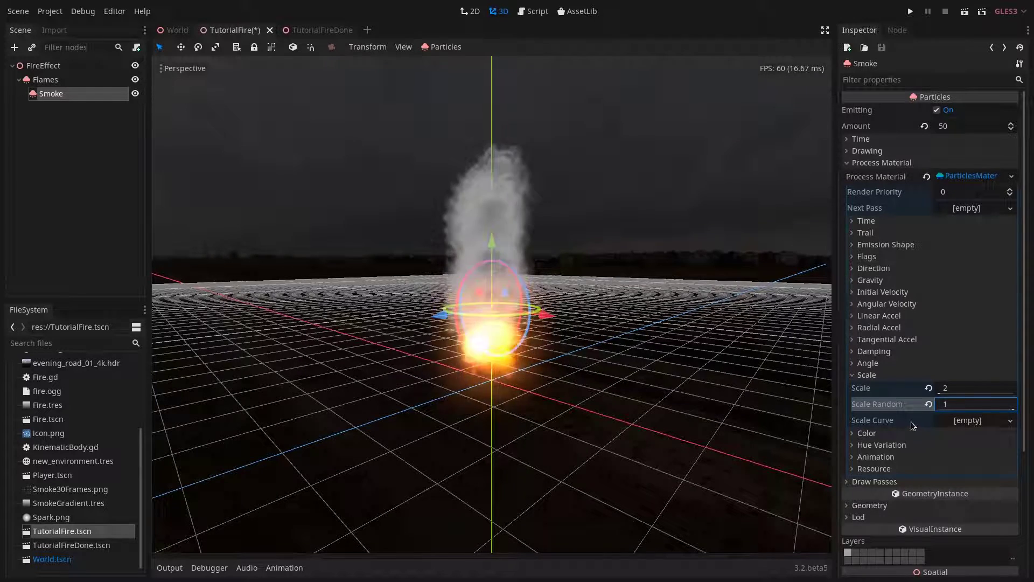
- Add a new CurveTexture scale curve and lower its starting point to about 0.5
left_click(968, 420)
left_click(971, 437)
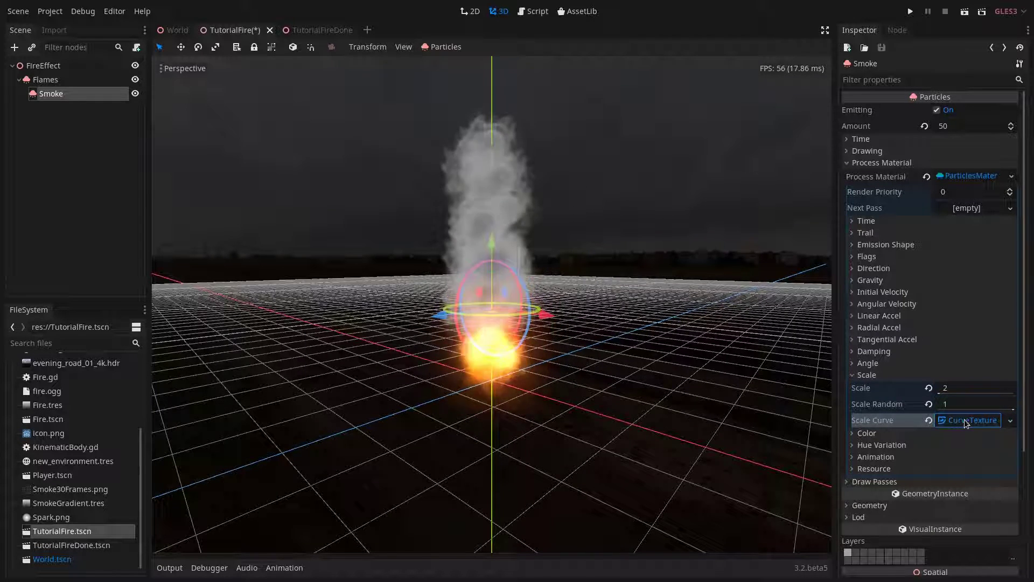
left_click(968, 451)
left_click(970, 464)
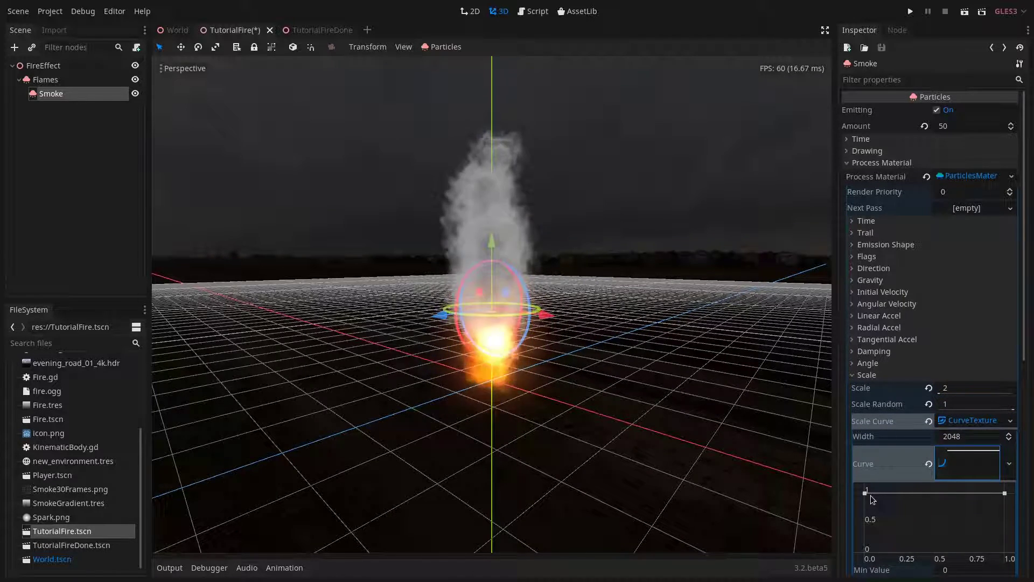
left_click_drag(864, 496, 856, 525)
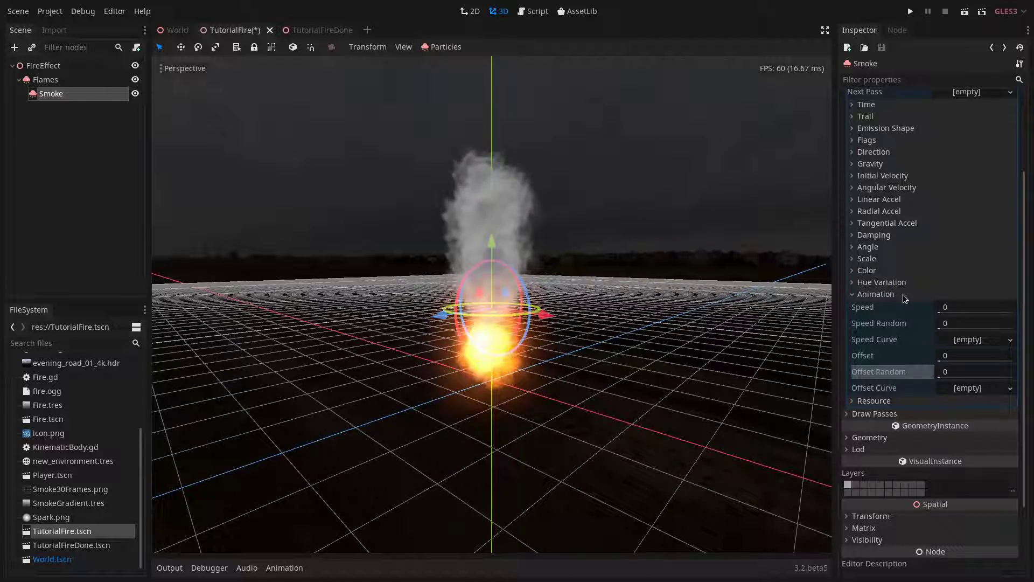
- Set the smoke's animation Speed to 1 and Offset to 1
left_click(945, 306)
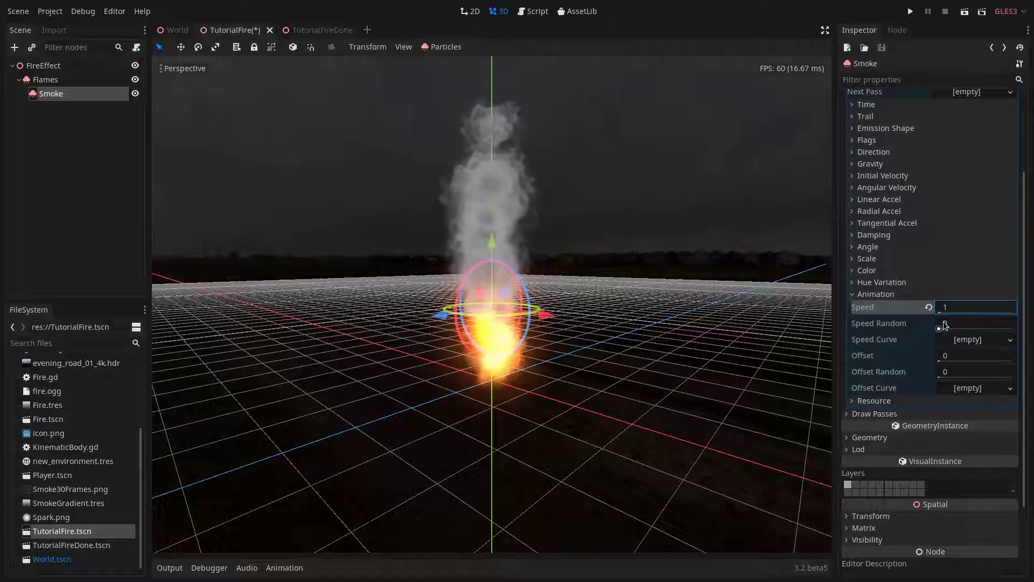
left_click(950, 356)
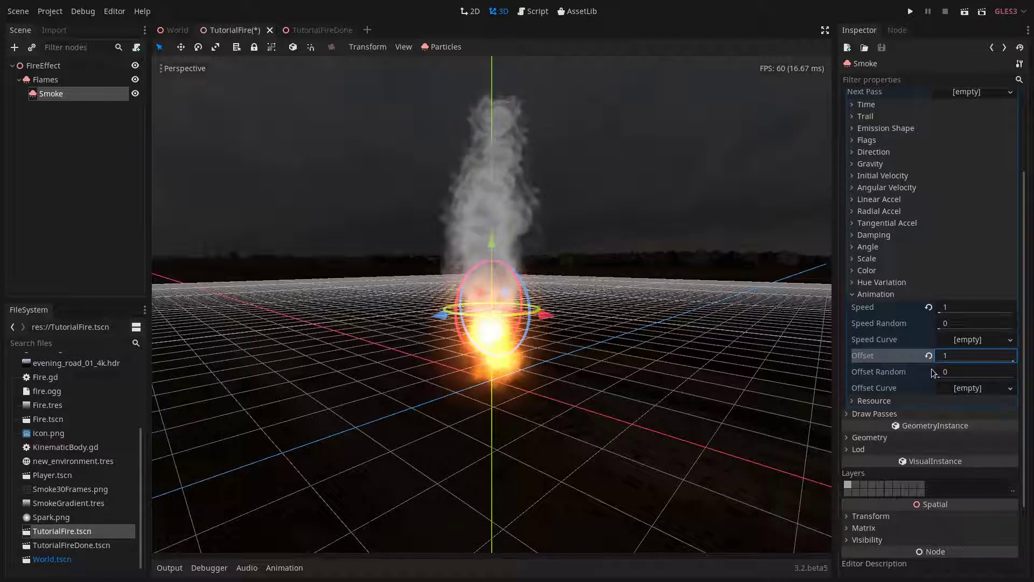
left_click(962, 373)
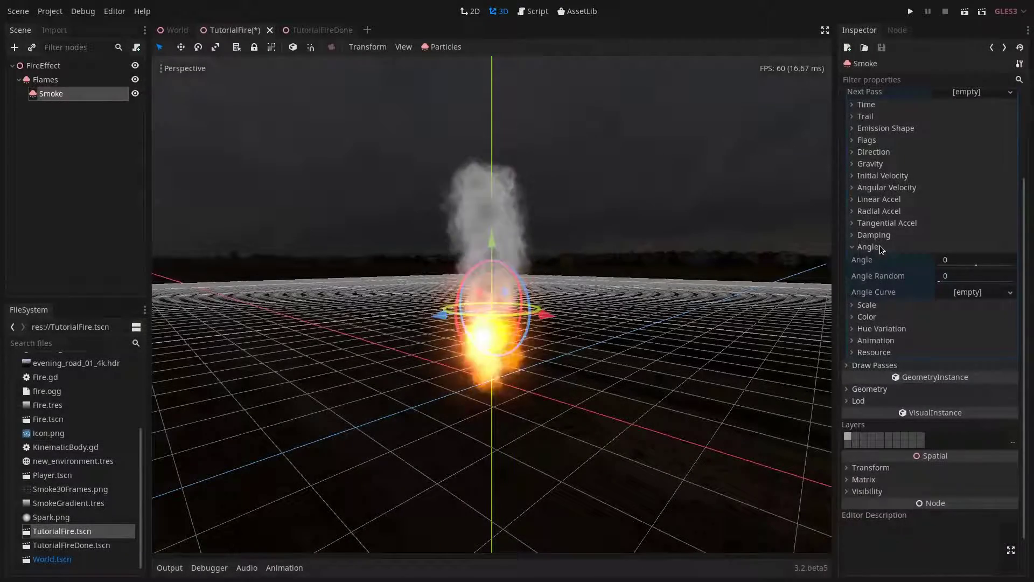
- Set the initial Angle to 360 with Angle Random 1
mouse_move(871, 262)
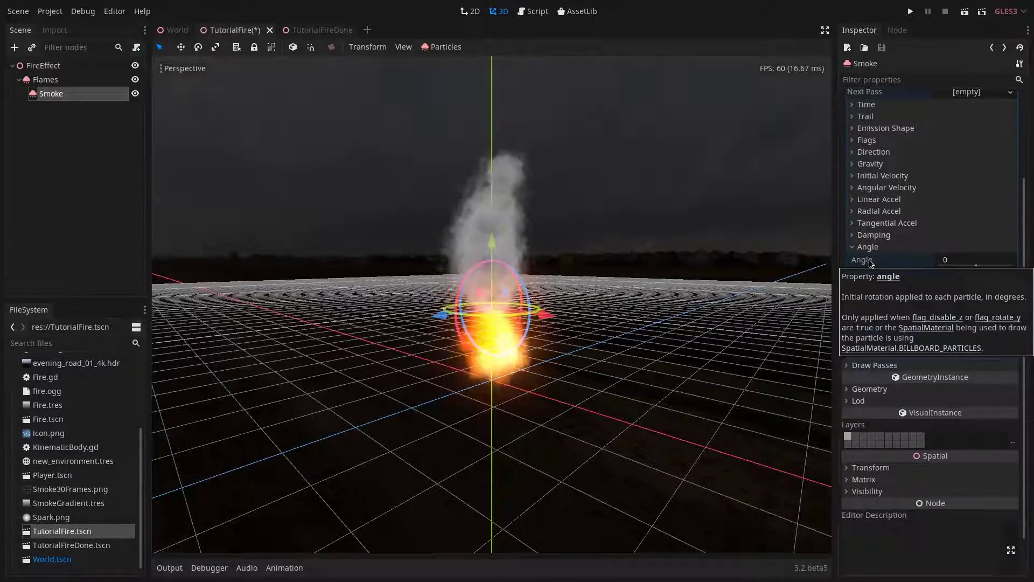
left_click(946, 261)
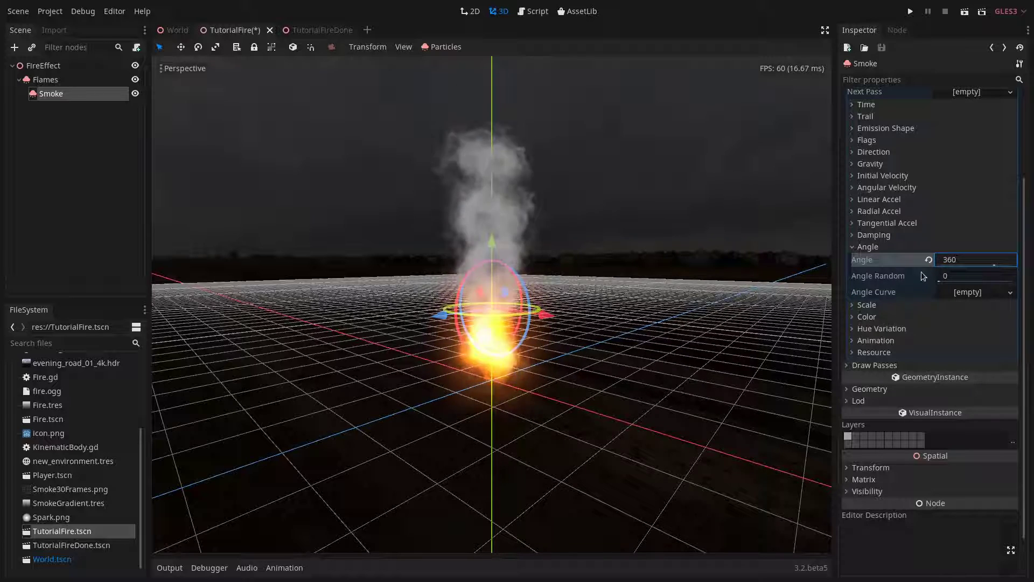
left_click(946, 275)
left_click(883, 249)
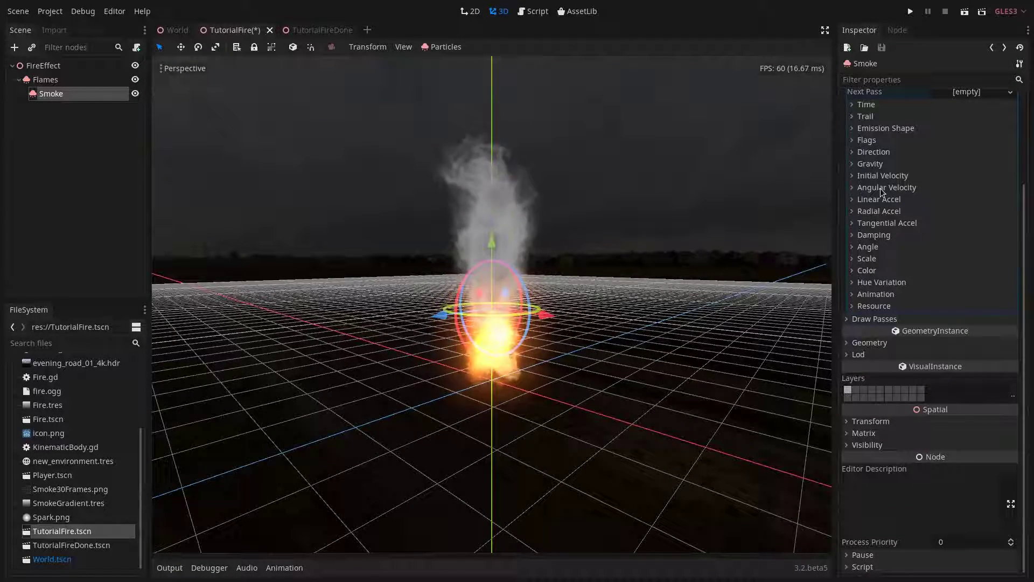
- Set the Angular Velocity to 40
left_click(881, 189)
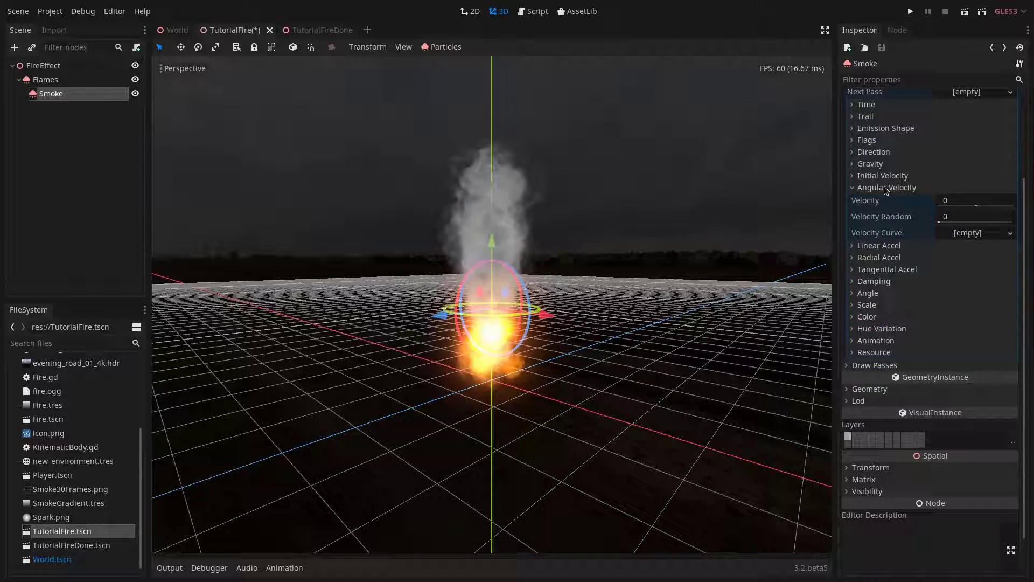
left_click(954, 202)
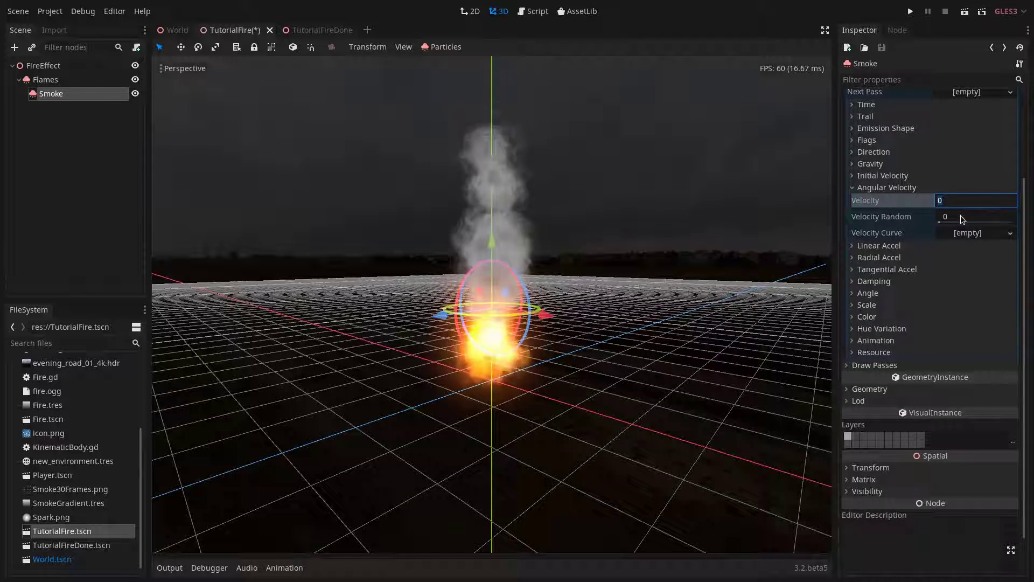
key("Return")
left_click(937, 220)
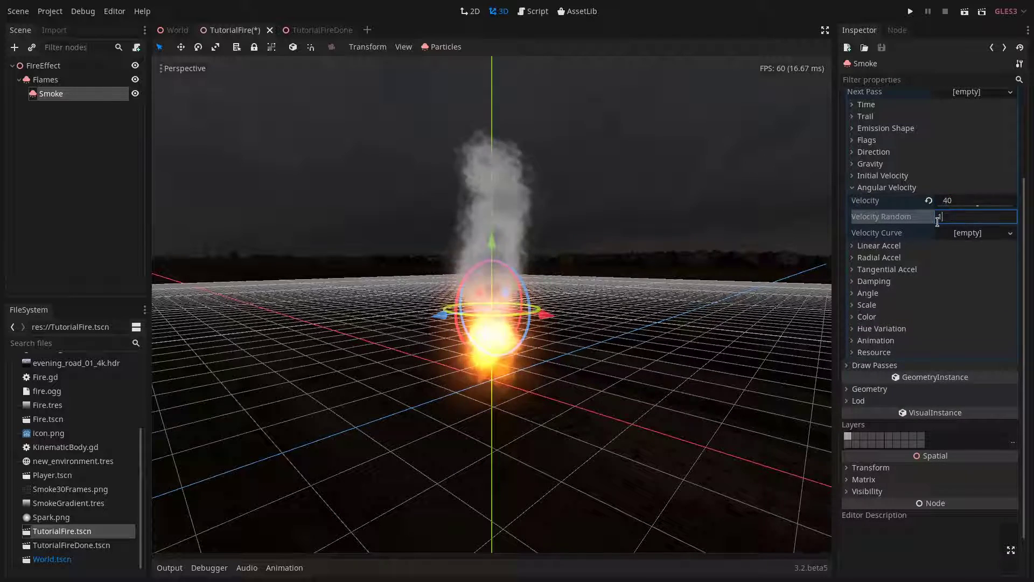
left_click(886, 188)
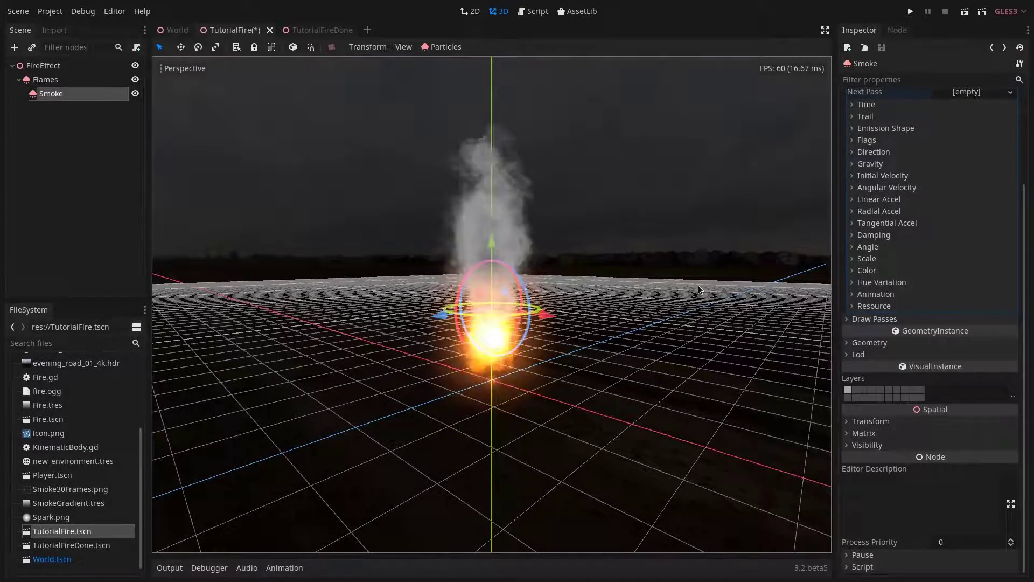
- Set the smoke process material's Radial Accel to 0.2 and Accel Random to 1
left_click(881, 211)
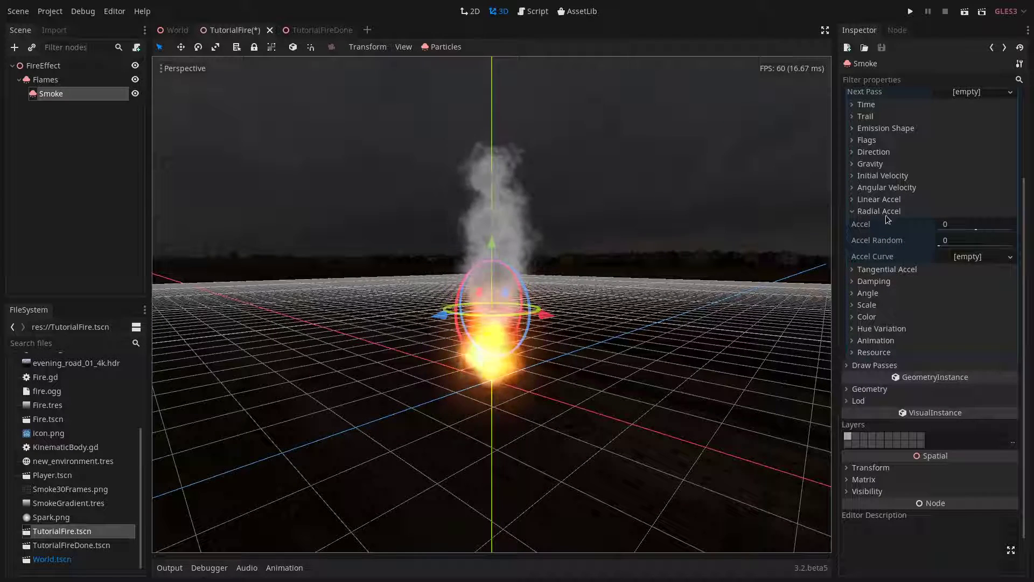
left_click(954, 227)
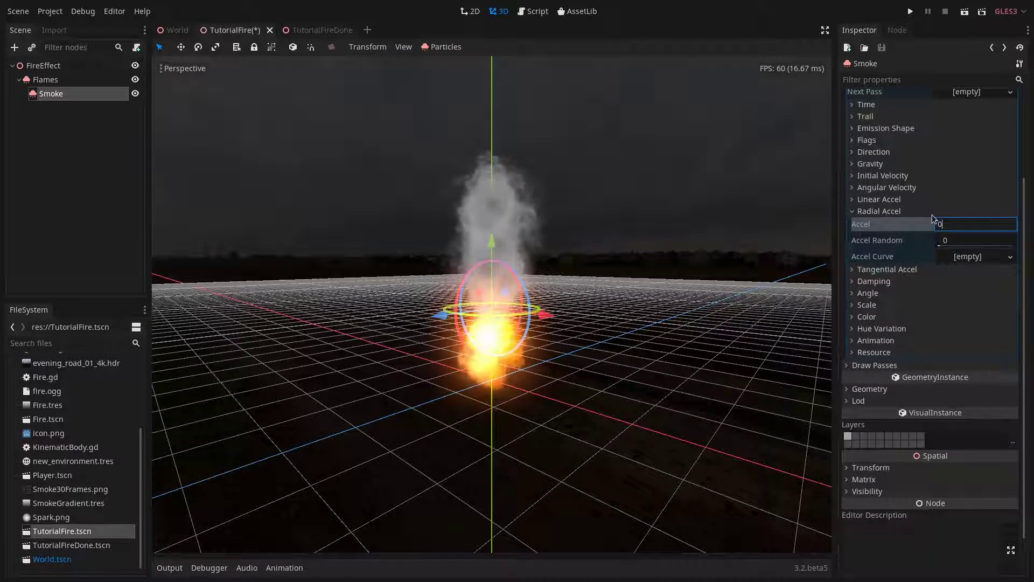
left_click(948, 241)
type("1")
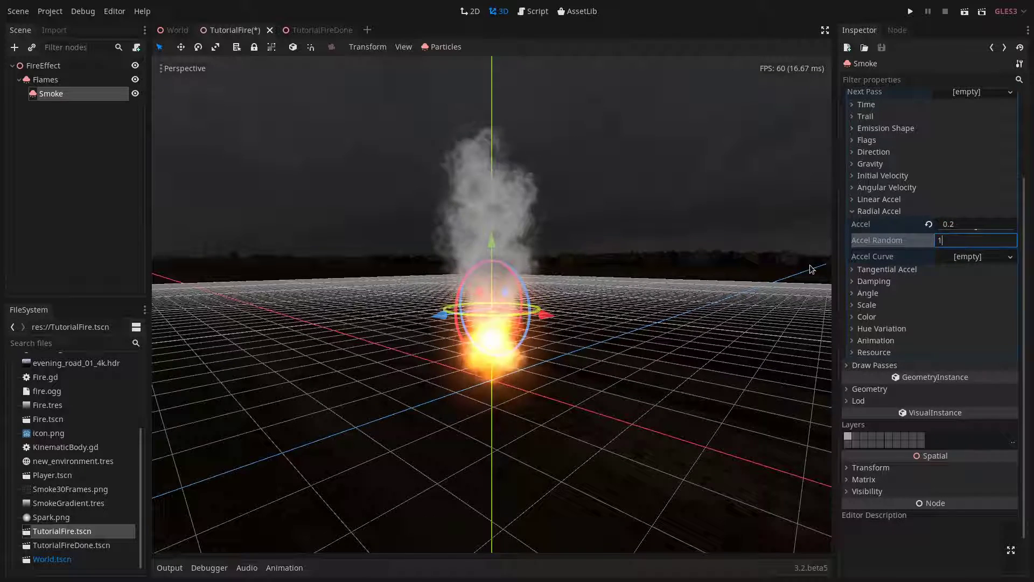
key("Return")
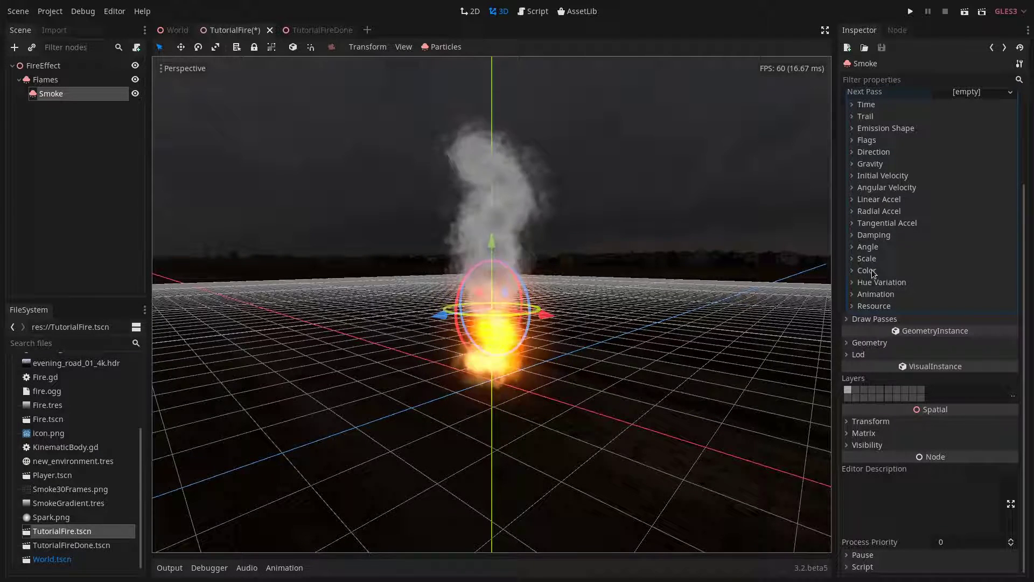
- Use SmokeGradient.tres in a new GradientTexture color ramp and raise its grey stop's alpha to 63
left_click(867, 271)
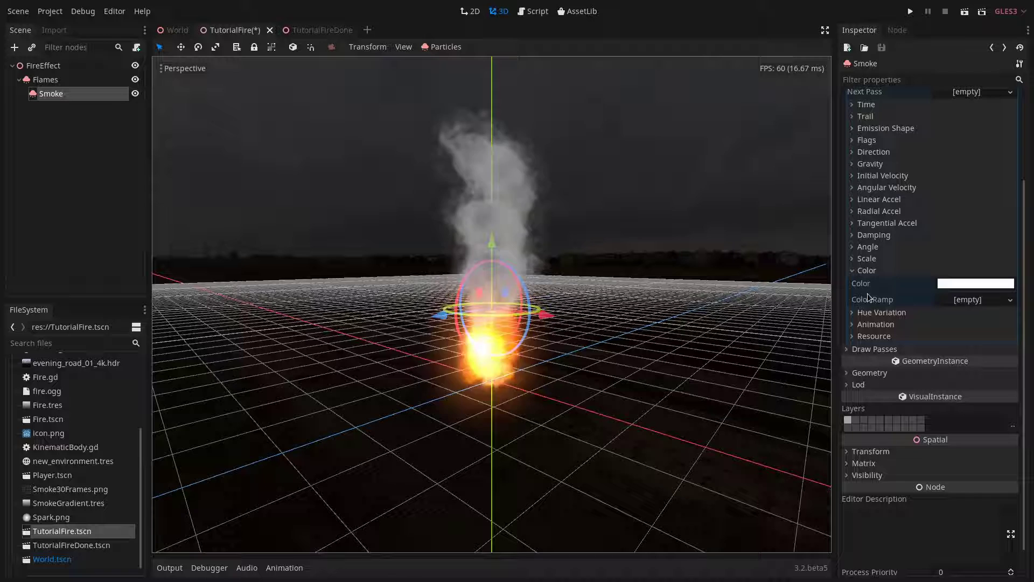
left_click(973, 305)
left_click(967, 314)
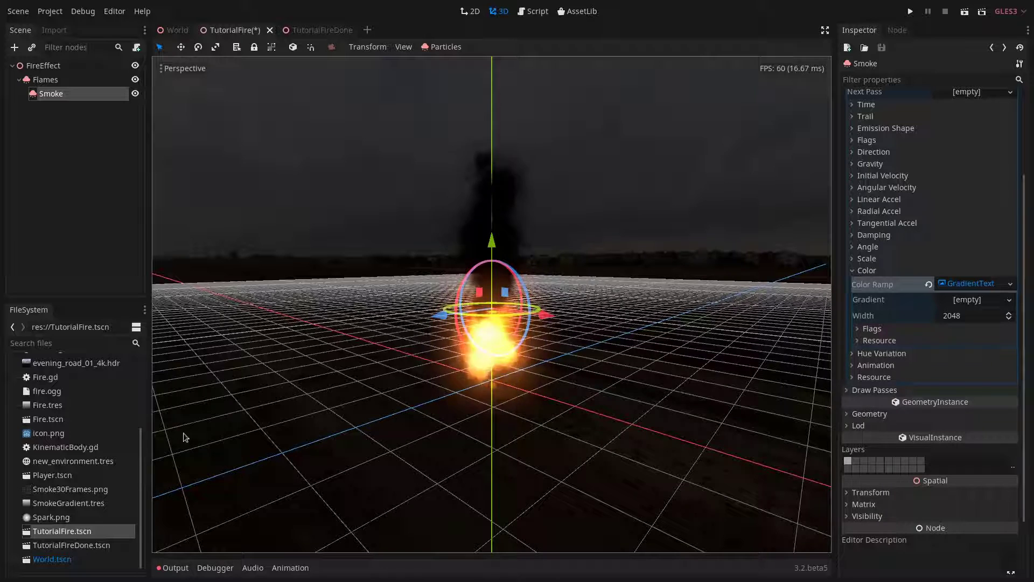
left_click_drag(49, 507, 967, 300)
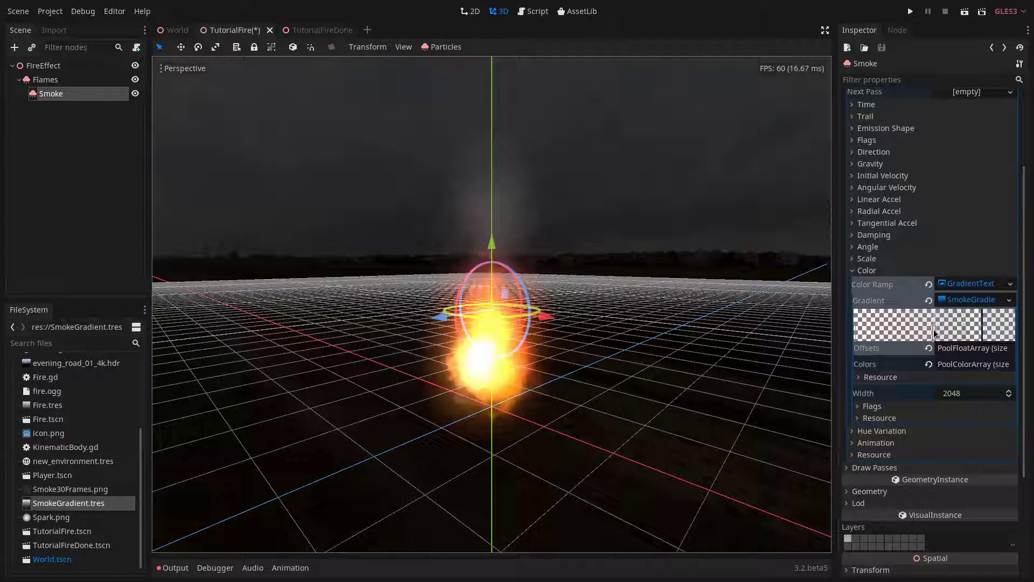
left_click(1001, 323)
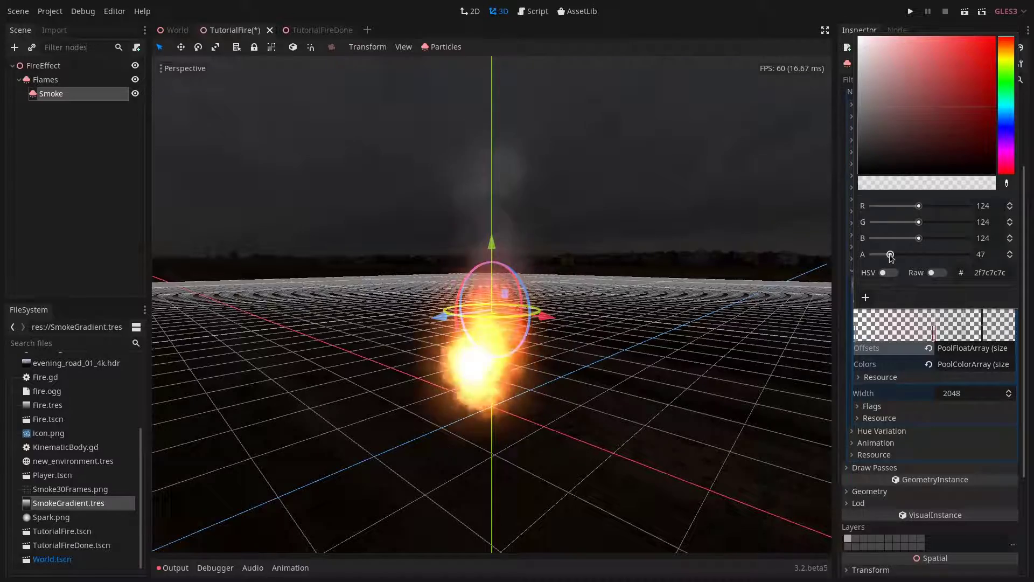
left_click_drag(890, 254, 898, 255)
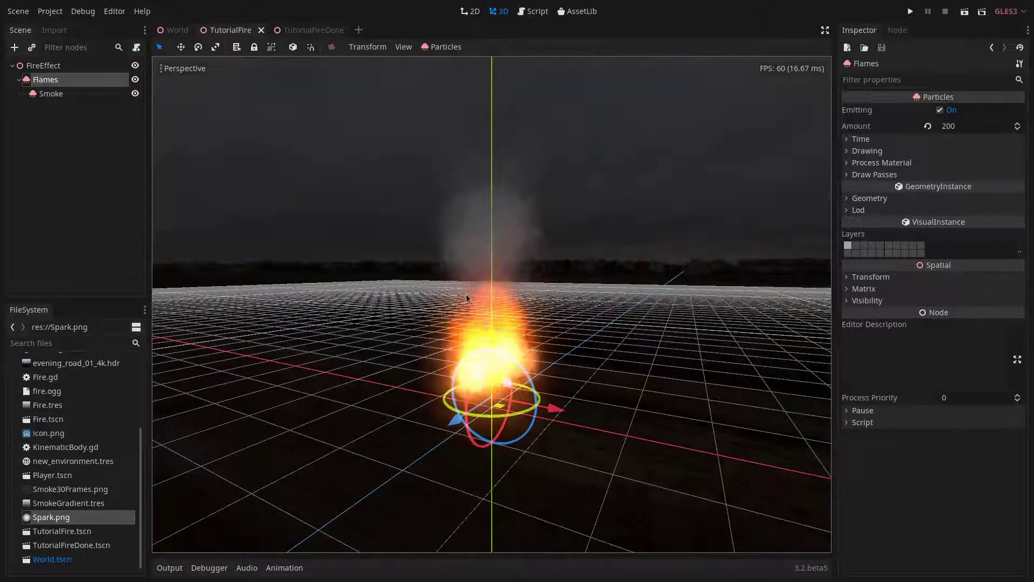
- Add a Particles node named Sparks under Flames and set its Amount to 80
left_click(15, 46)
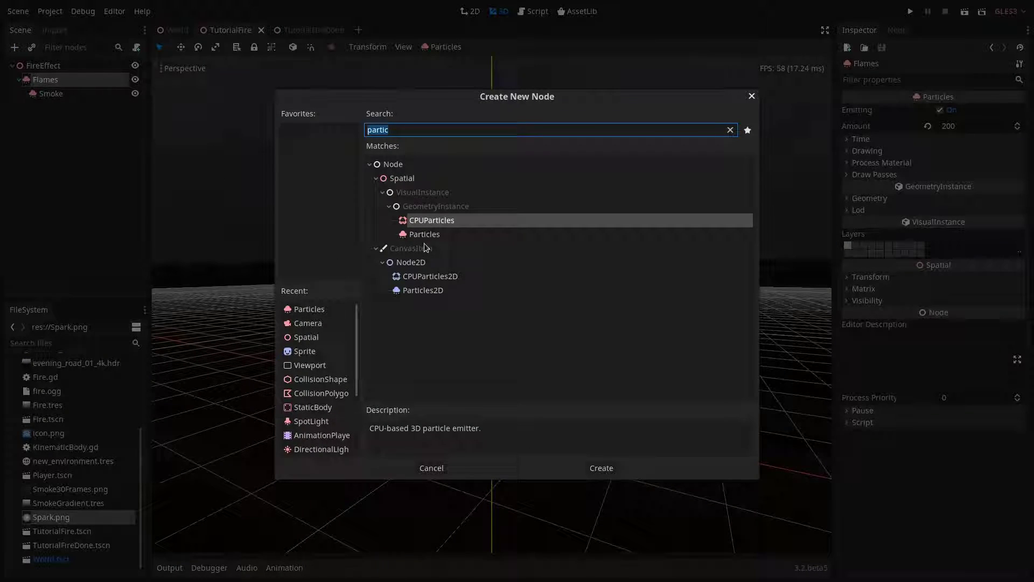
left_click(440, 234)
double_click(440, 235)
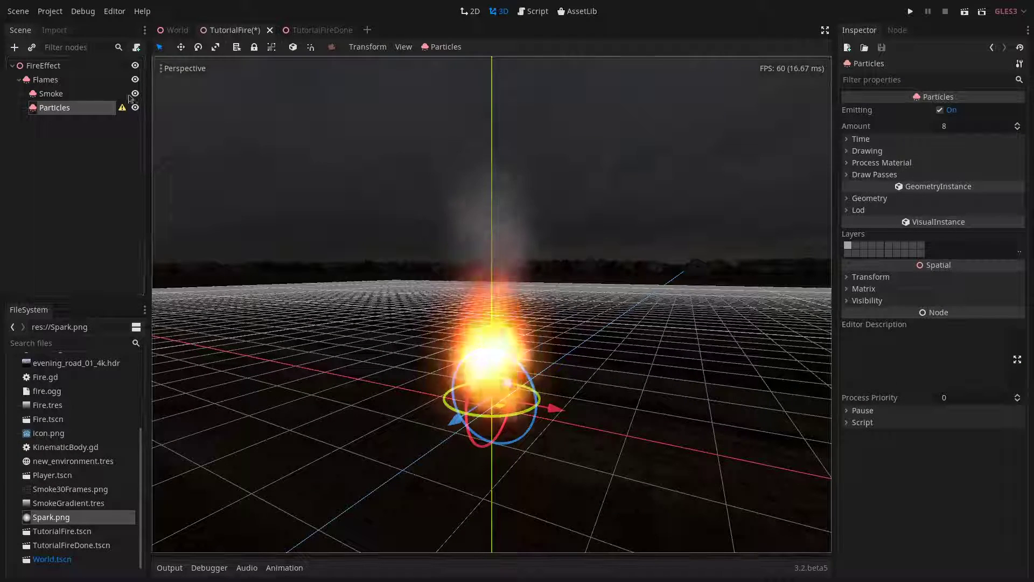
double_click(59, 109)
type("Spa")
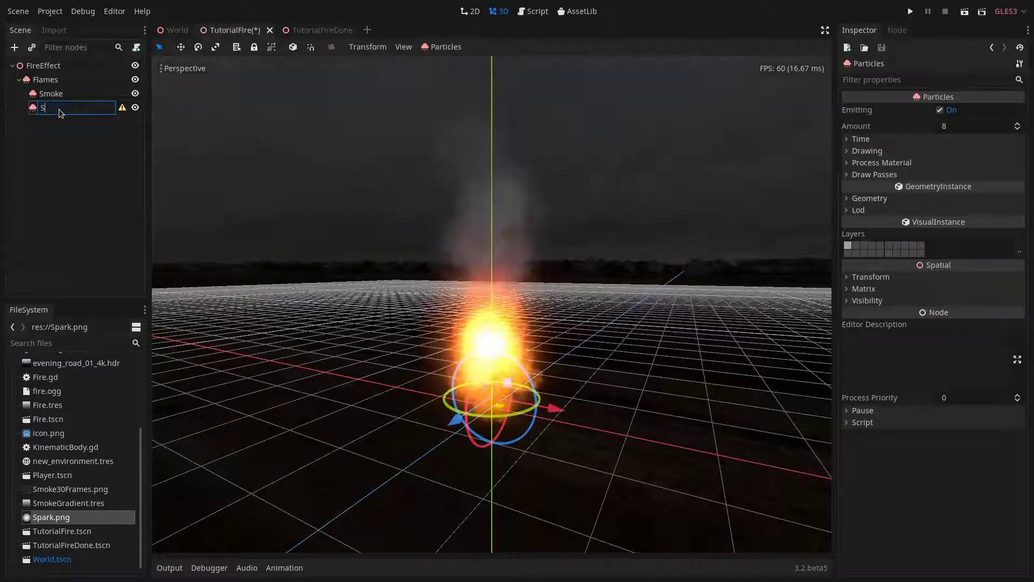
type("rks")
key("Return")
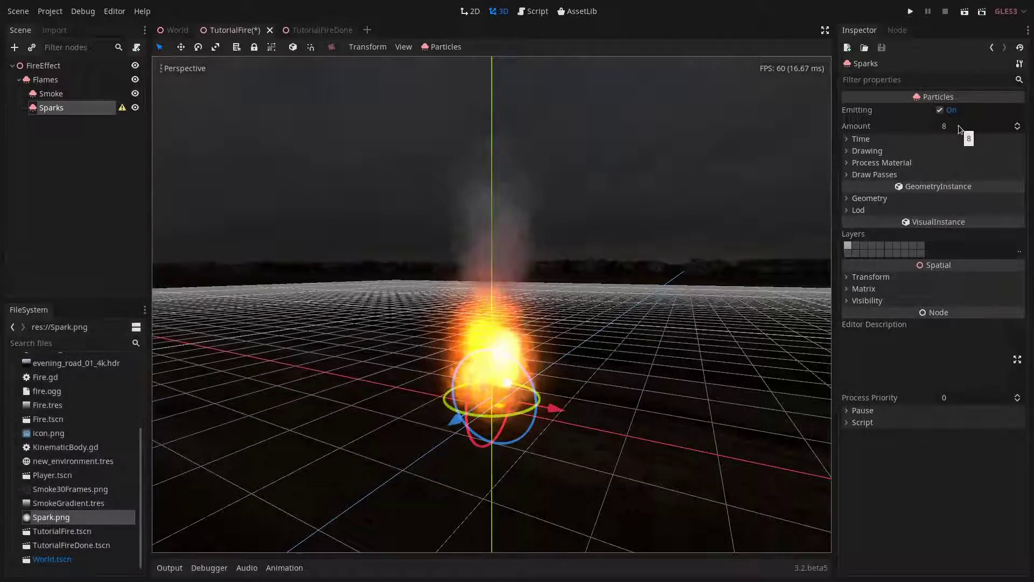
left_click(958, 125)
type("80")
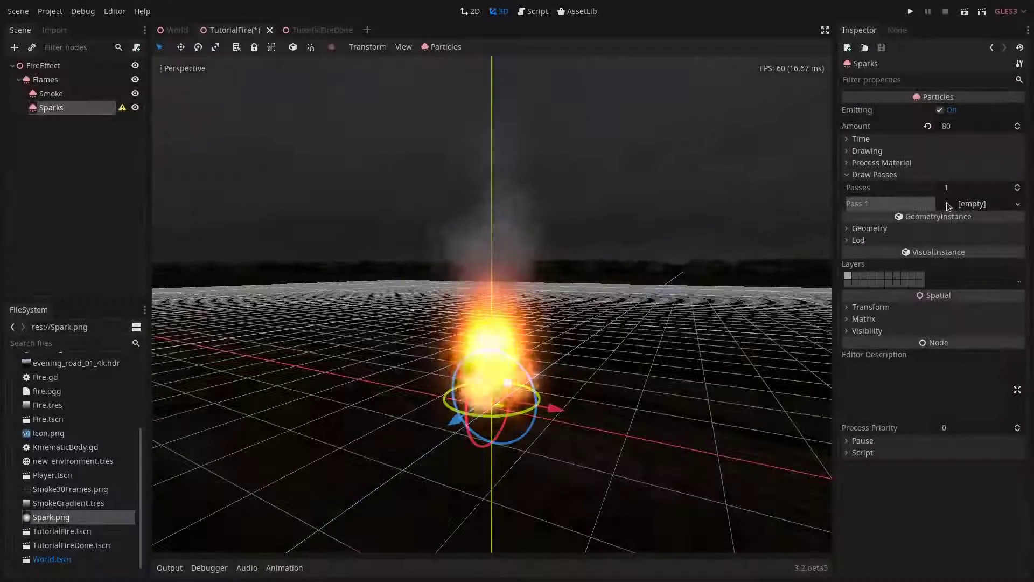
- Give the Sparks' first draw pass a new QuadMesh sized 0.2 by 0.2
left_click(969, 205)
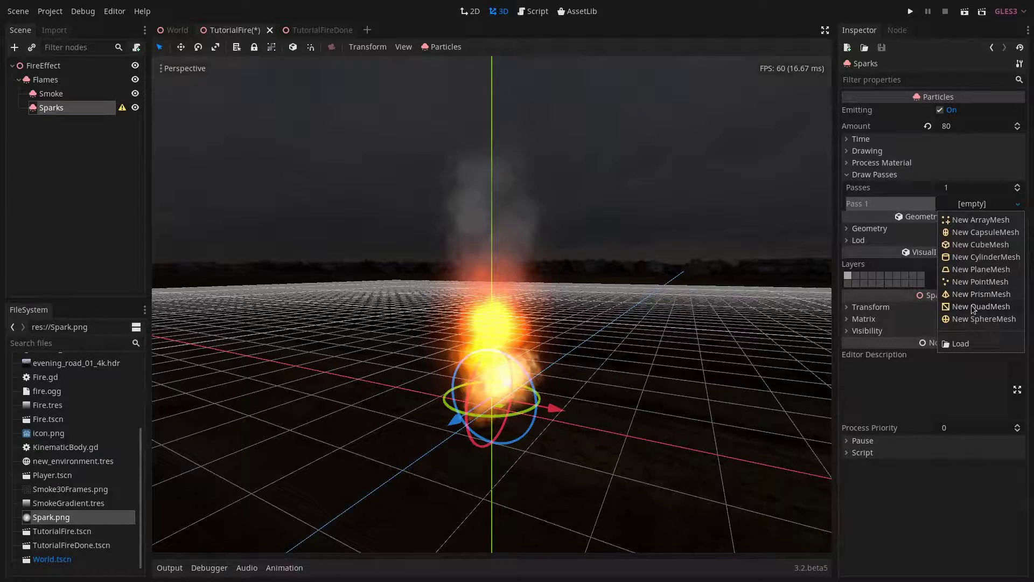
left_click(981, 306)
left_click(959, 214)
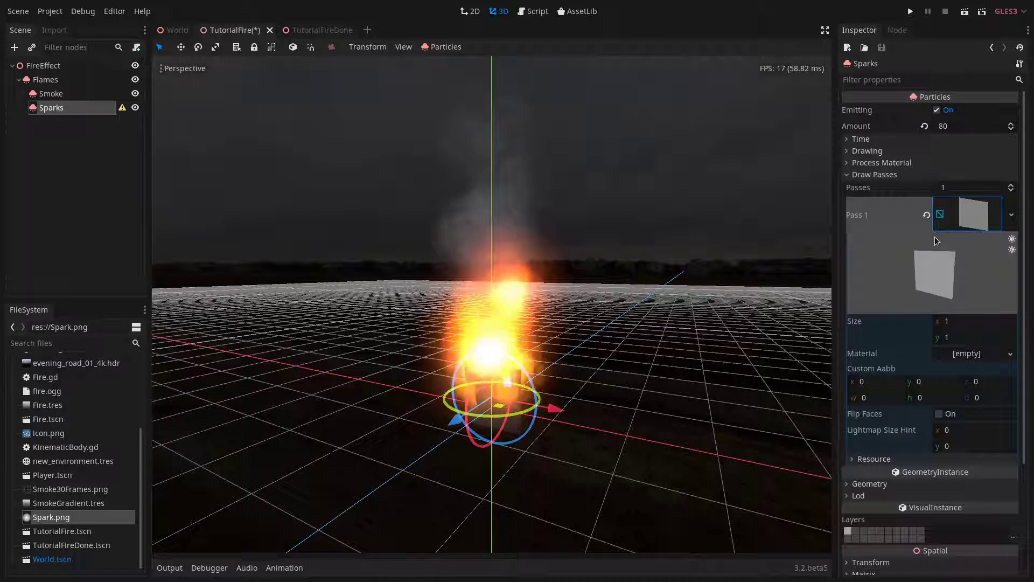
left_click(963, 322)
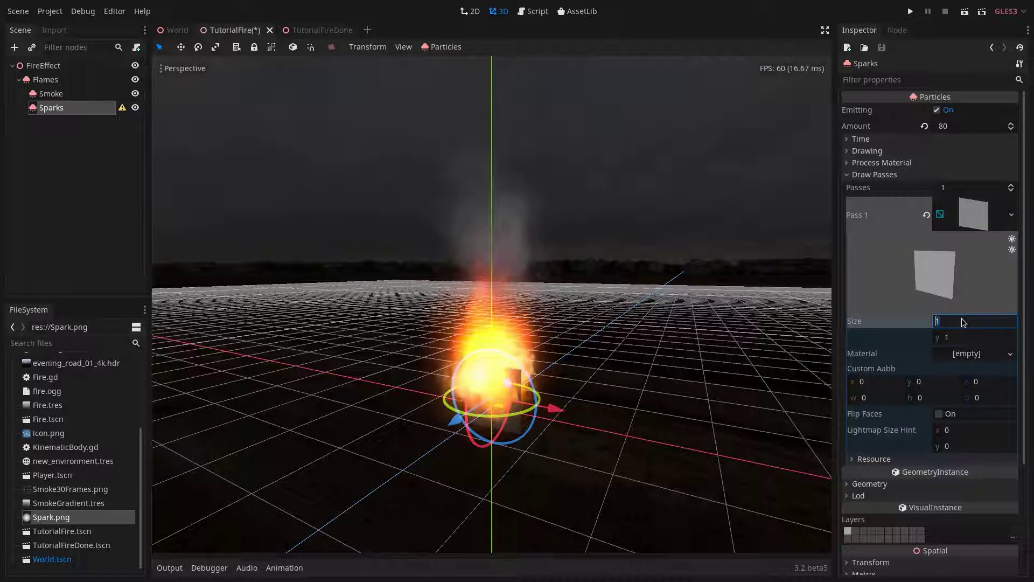
type("0.2")
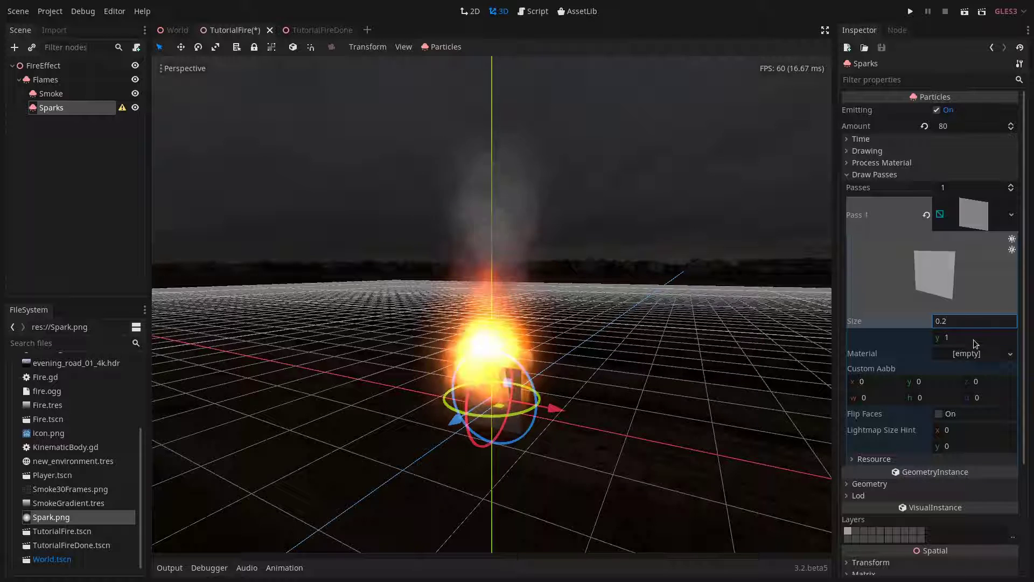
key("Return")
left_click(974, 339)
type("0.2")
key("Return")
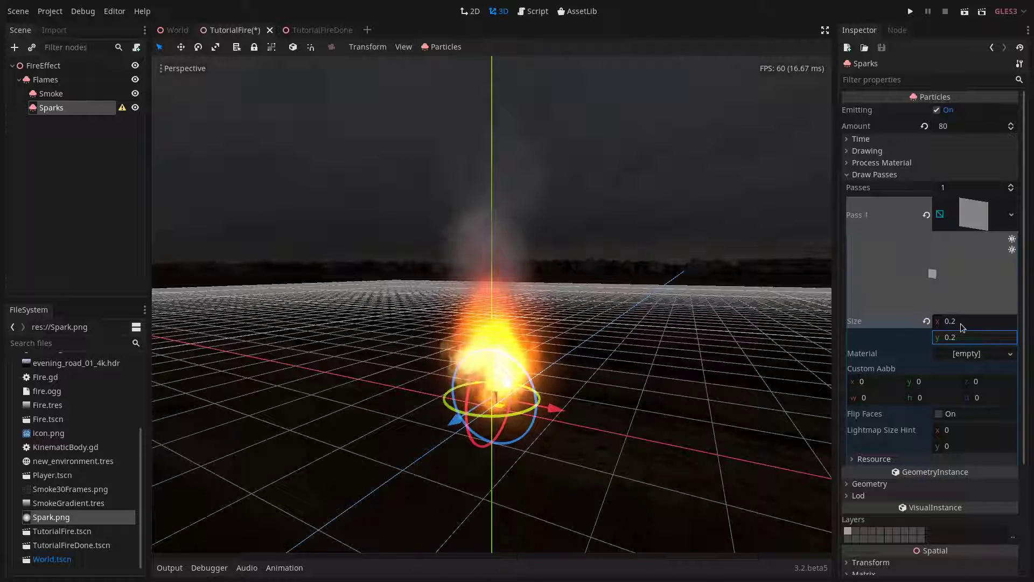
left_click(973, 354)
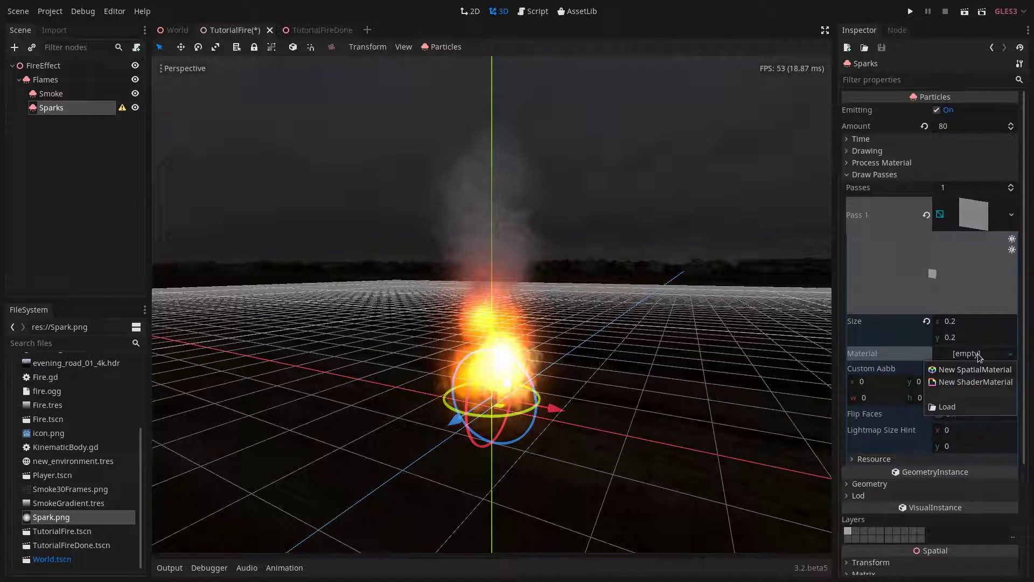
- Give the quad a new transparent, unshaded SpatialMaterial with Spark.png as albedo texture
left_click(972, 369)
left_click(974, 362)
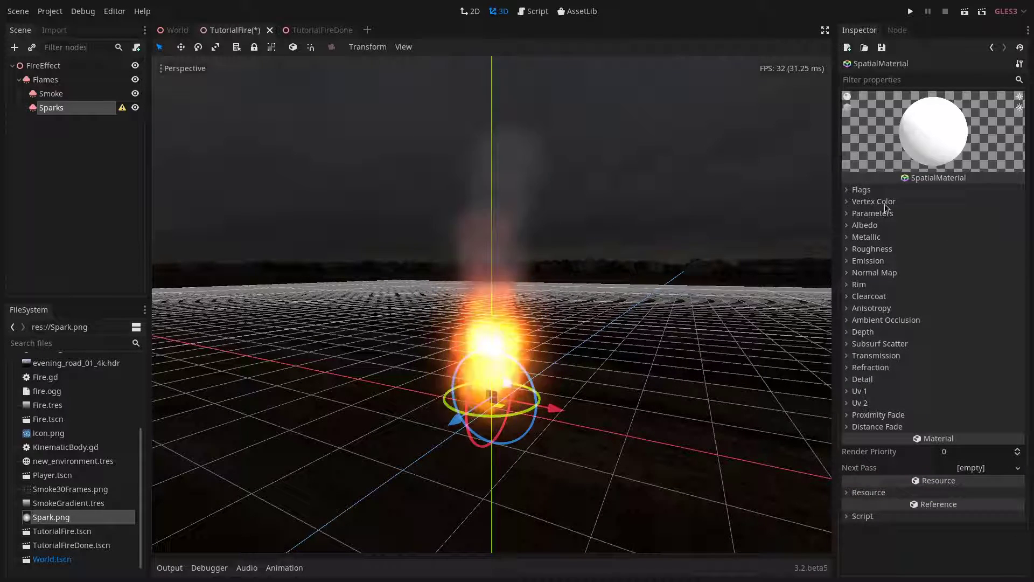
left_click(887, 189)
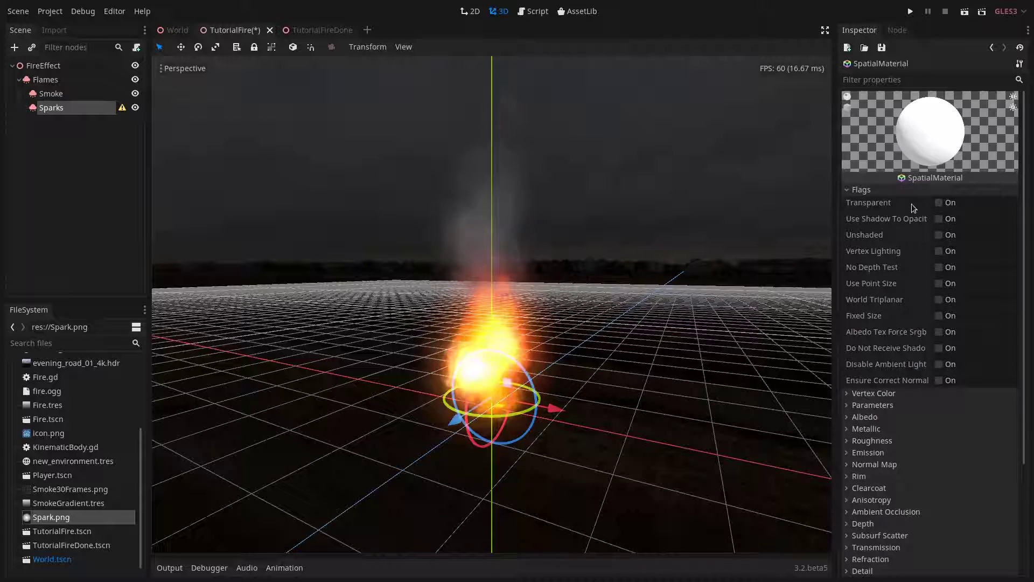
left_click(940, 203)
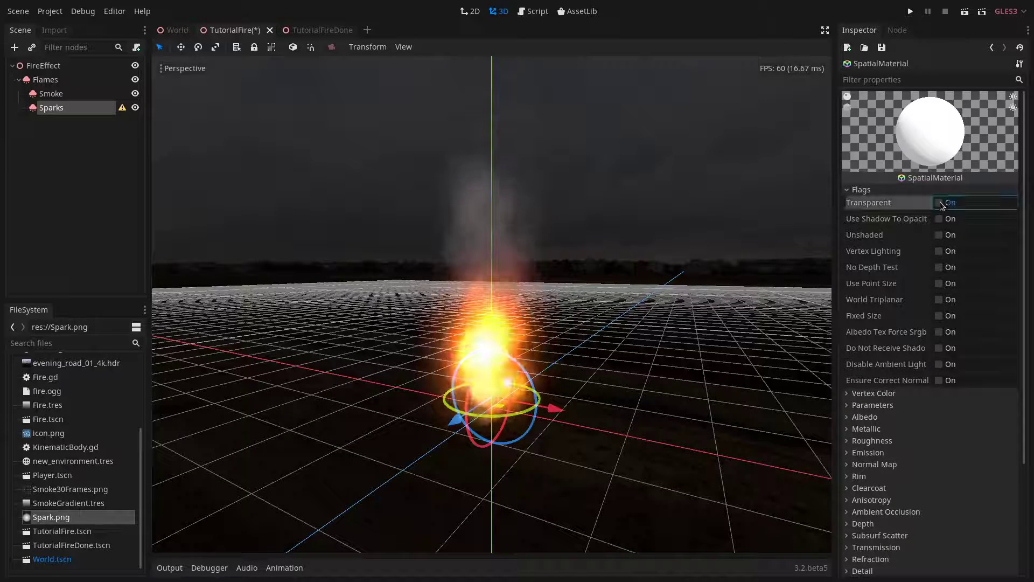
left_click(938, 237)
left_click(878, 193)
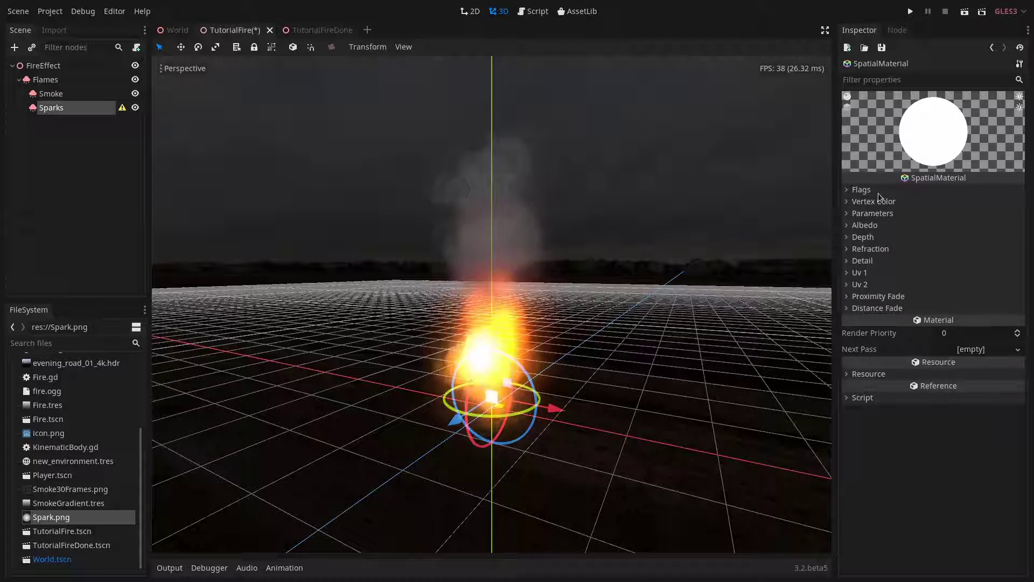
left_click(864, 227)
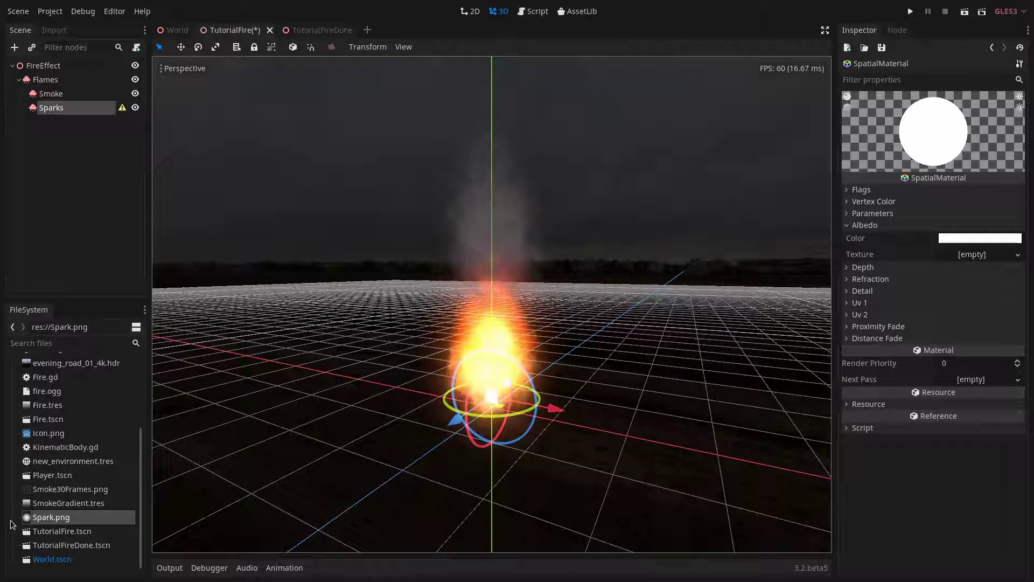
left_click_drag(45, 520, 954, 256)
left_click(862, 226)
- Set the material to Particle Billboard, Add blend mode, and vertex colour as albedo
left_click(869, 215)
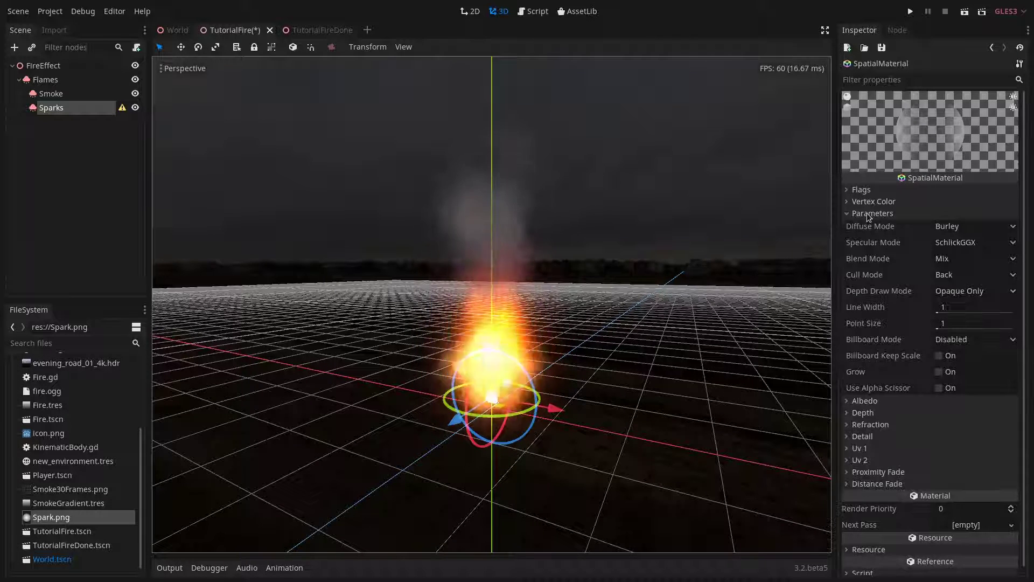
left_click(964, 340)
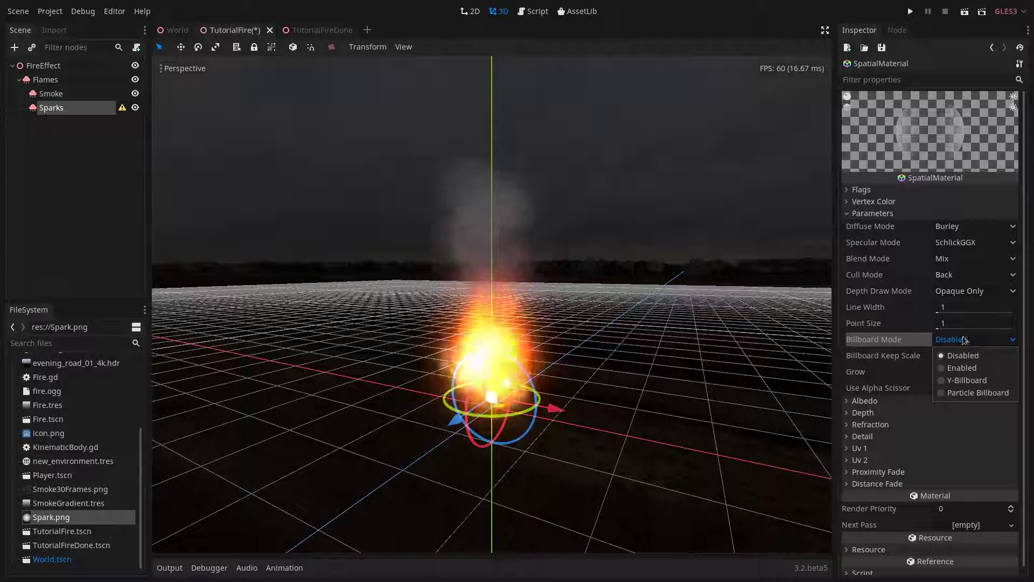
left_click(963, 392)
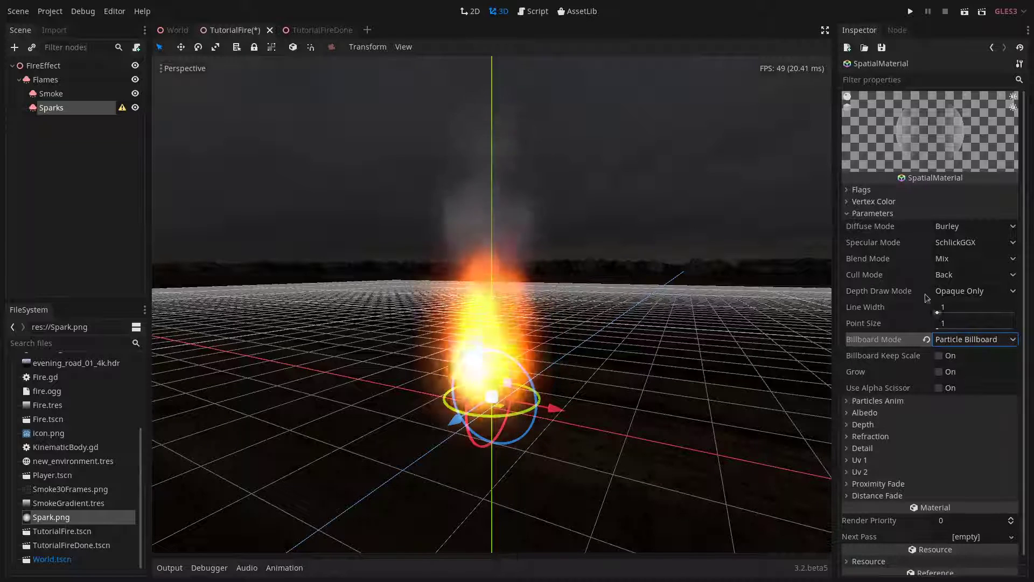
left_click(962, 260)
left_click(955, 287)
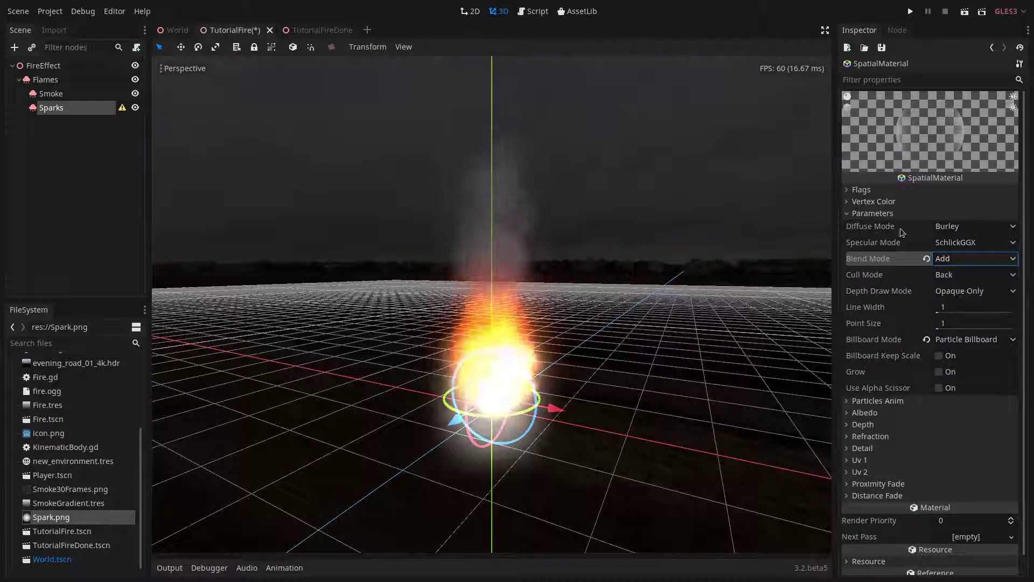
left_click(881, 213)
left_click(887, 201)
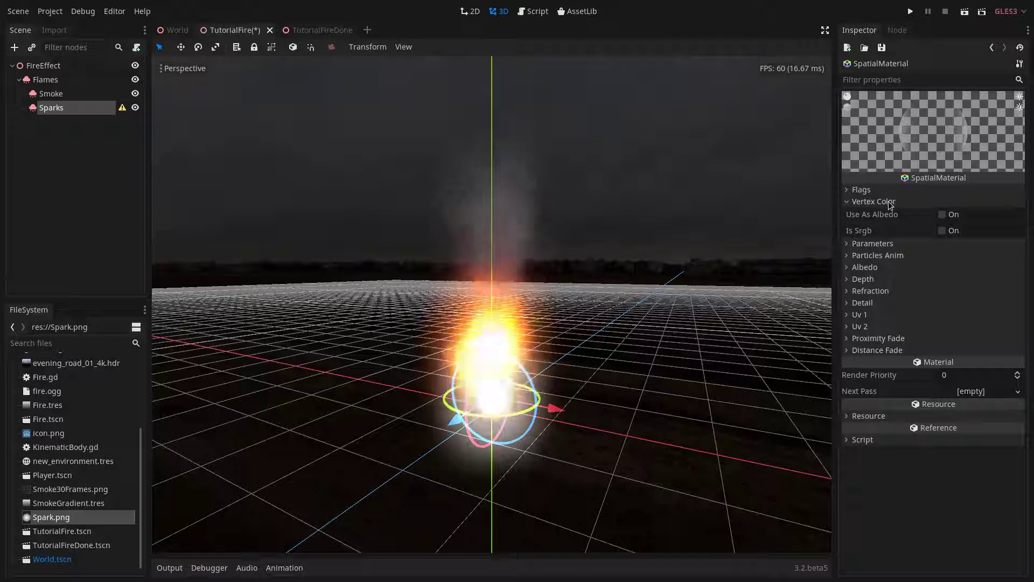
left_click(952, 214)
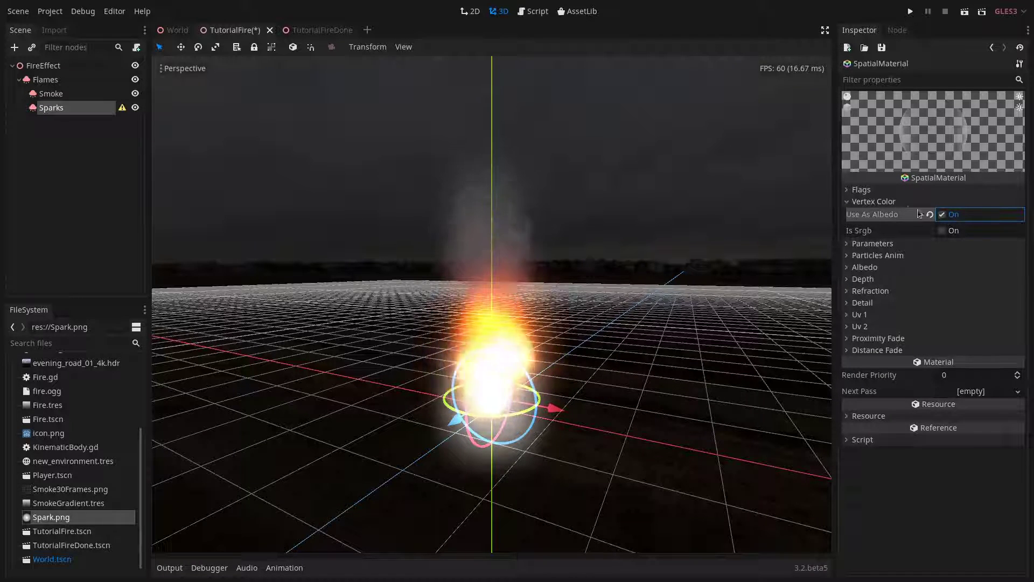
left_click(881, 202)
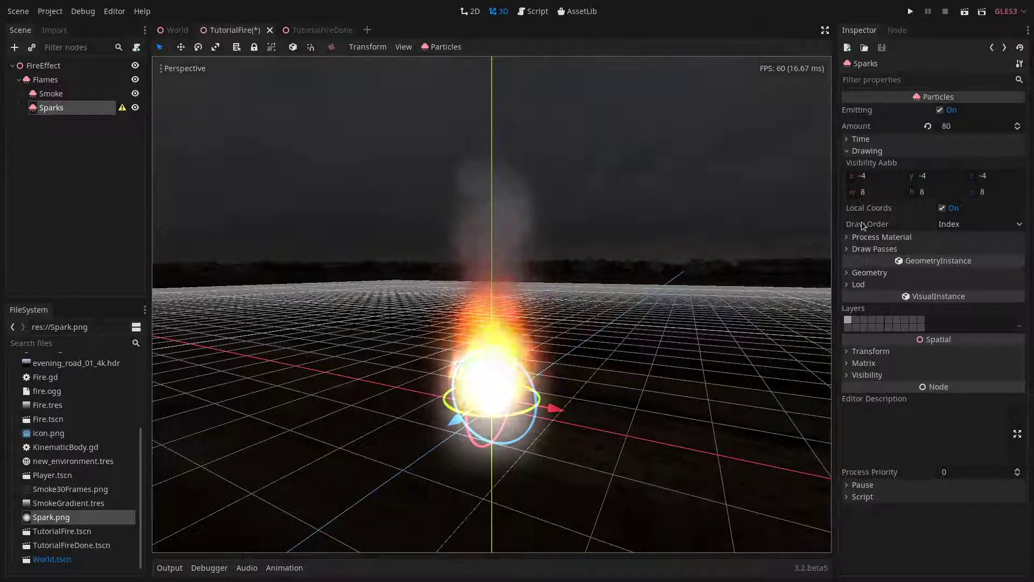
- Draw the sparks in View Depth order without Local Coords, with a 0.5-second lifetime
left_click(958, 224)
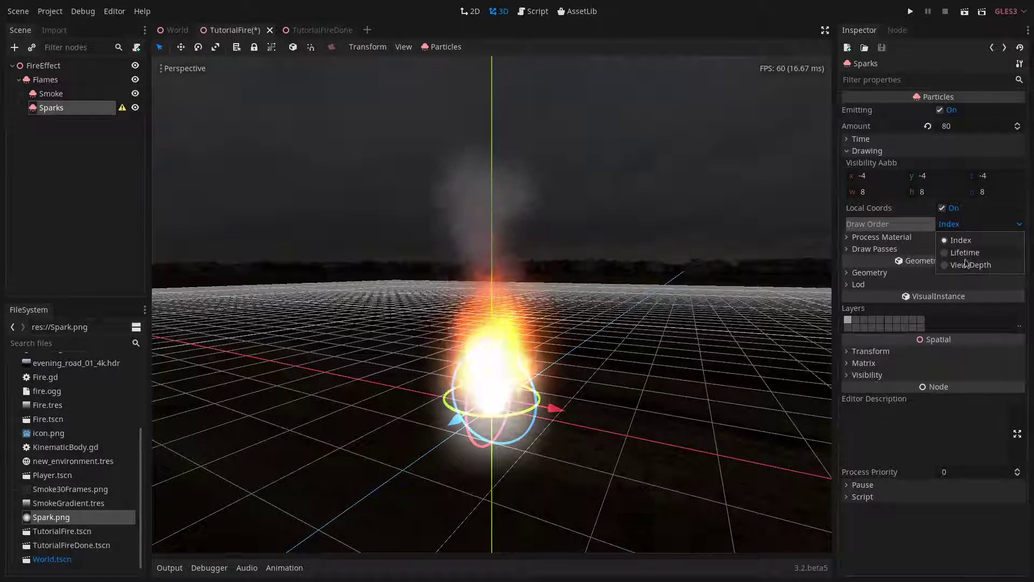
left_click(966, 264)
left_click(942, 208)
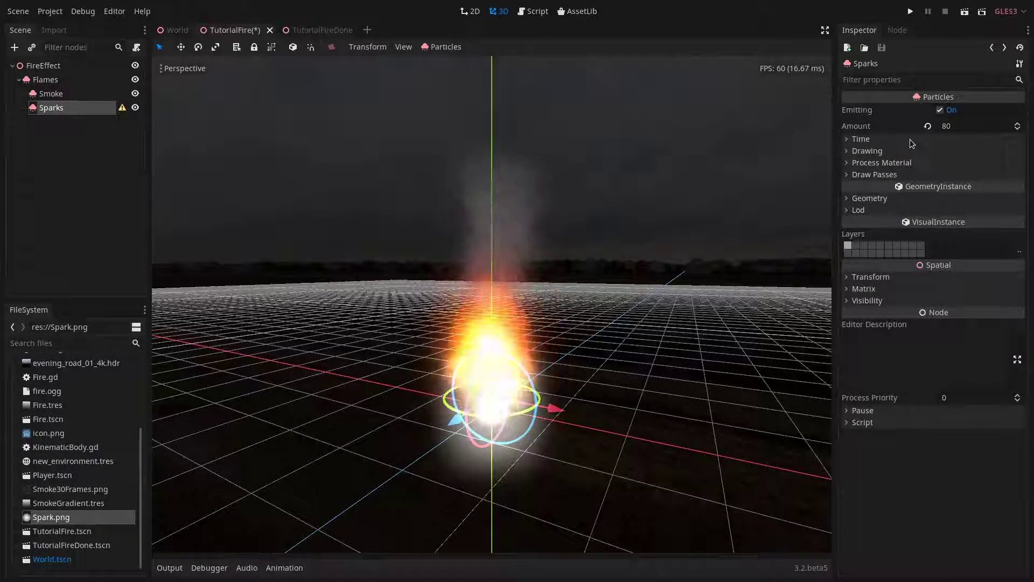
left_click(910, 139)
left_click(955, 151)
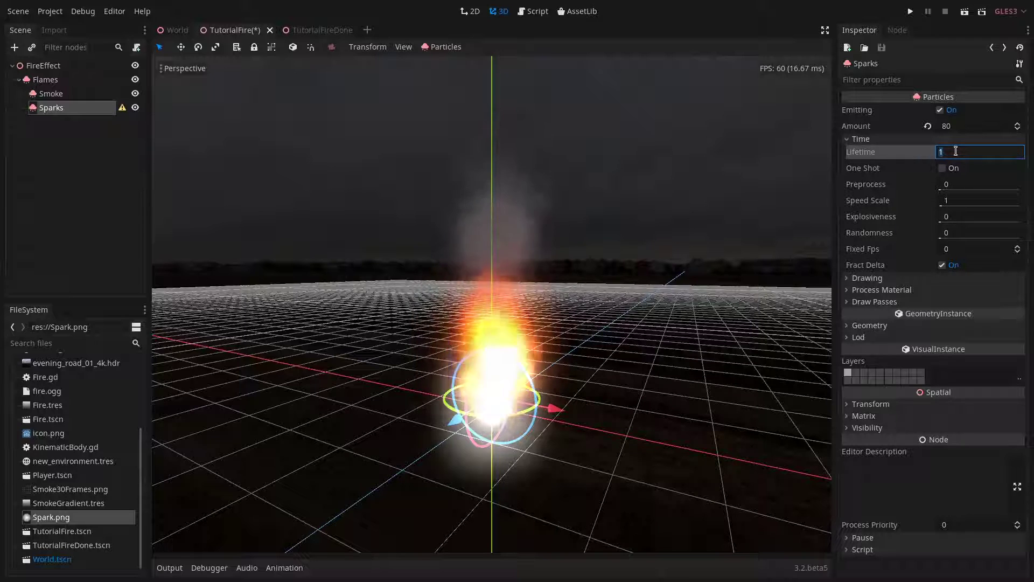
type(".5")
key("Return")
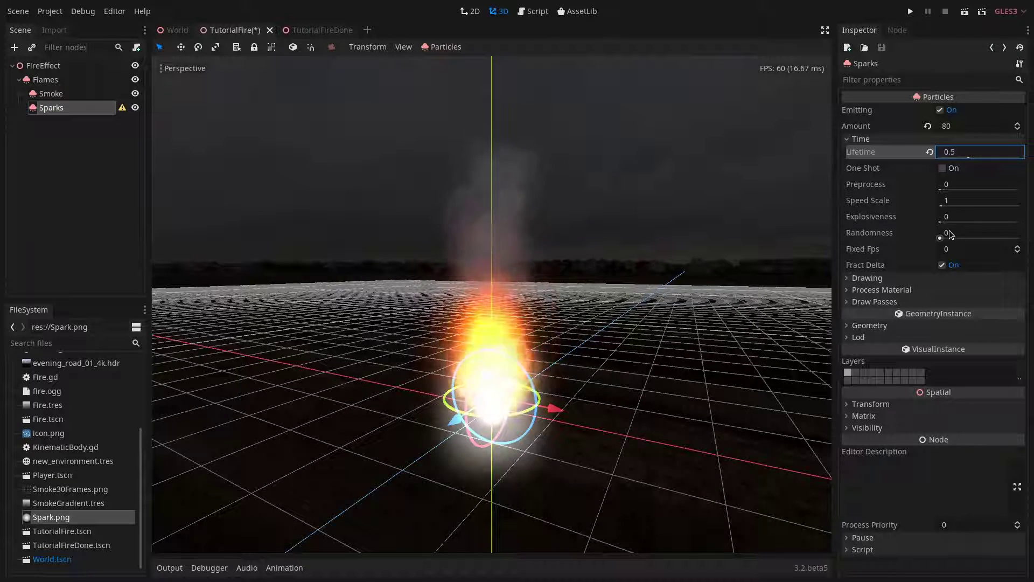
left_click(949, 232)
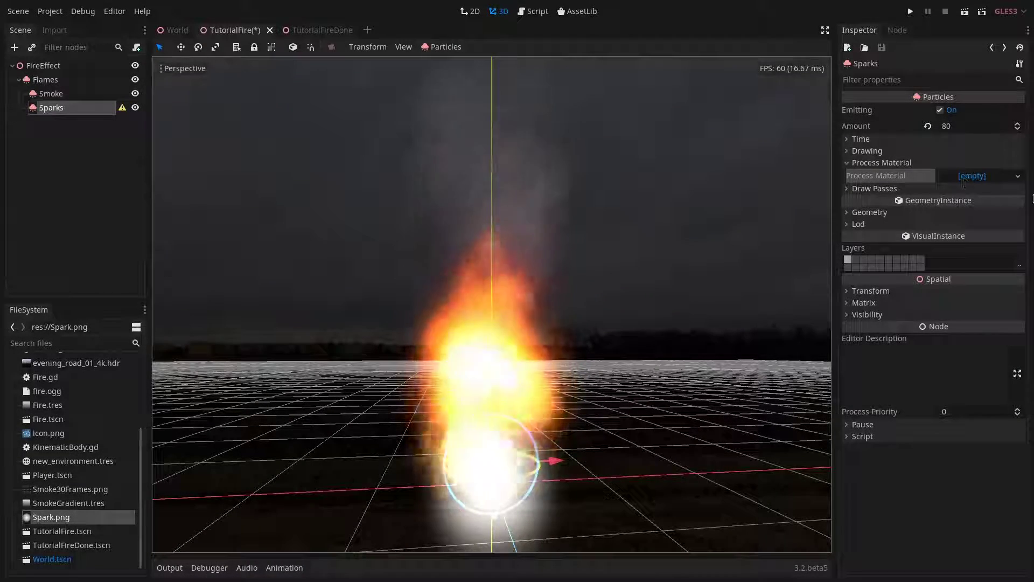
- Assign Sparks a new ParticlesMaterial and raise its emitter about 1.15 units
left_click(1017, 176)
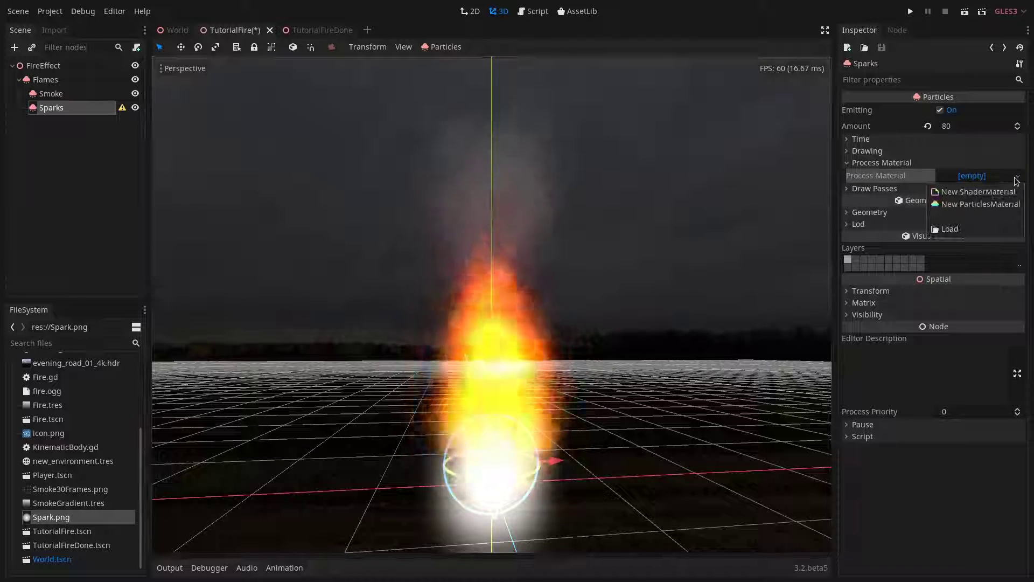
left_click(978, 204)
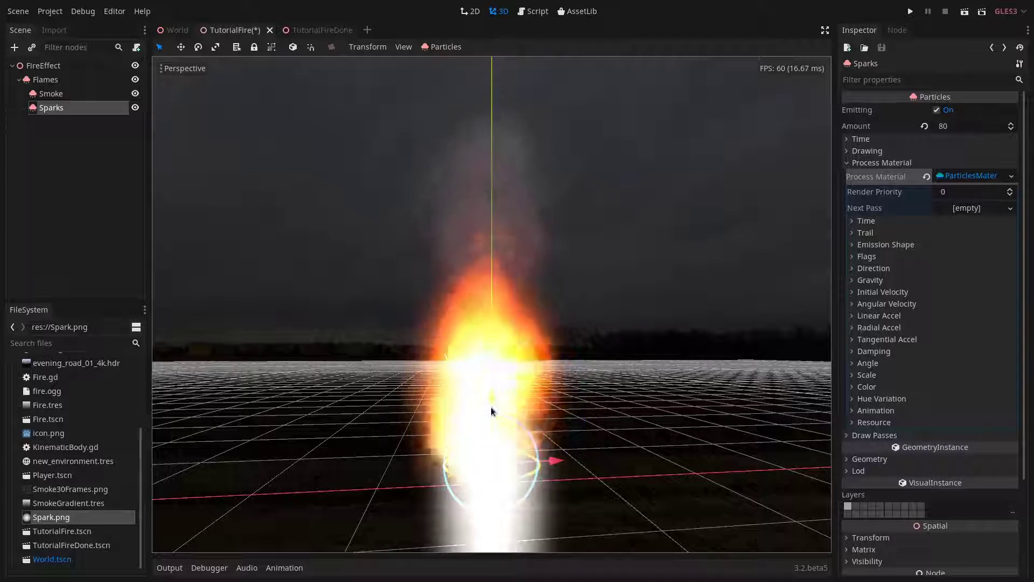
left_click_drag(490, 406, 499, 270)
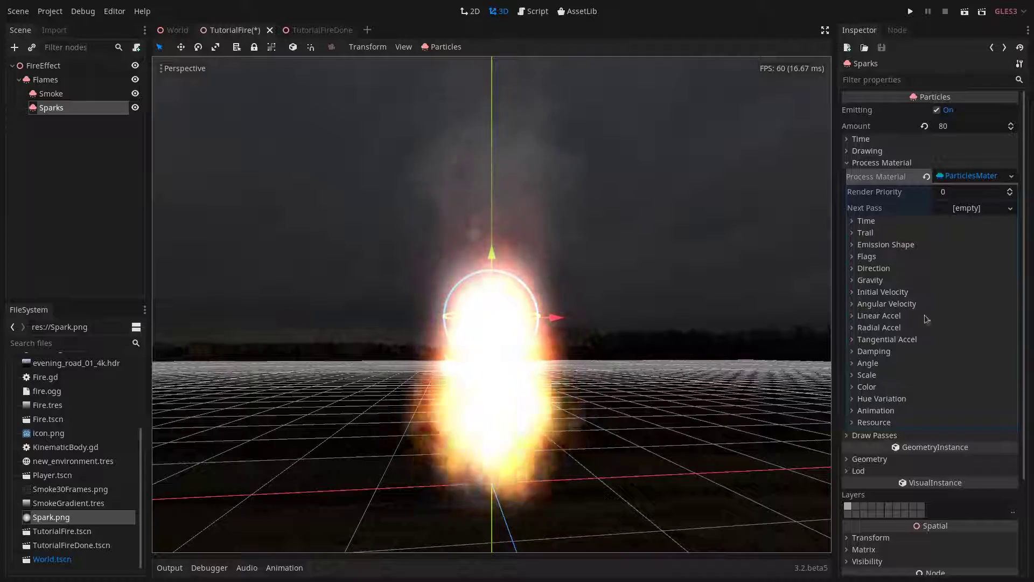
- Make the sparks emit from a Sphere shape with radius 0.6
left_click(871, 280)
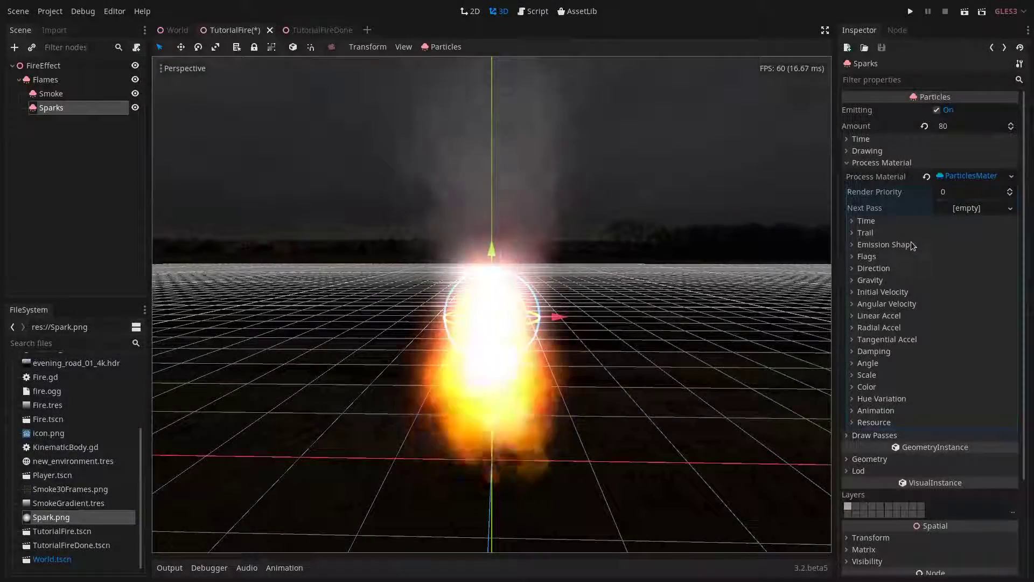
left_click(911, 244)
left_click(959, 258)
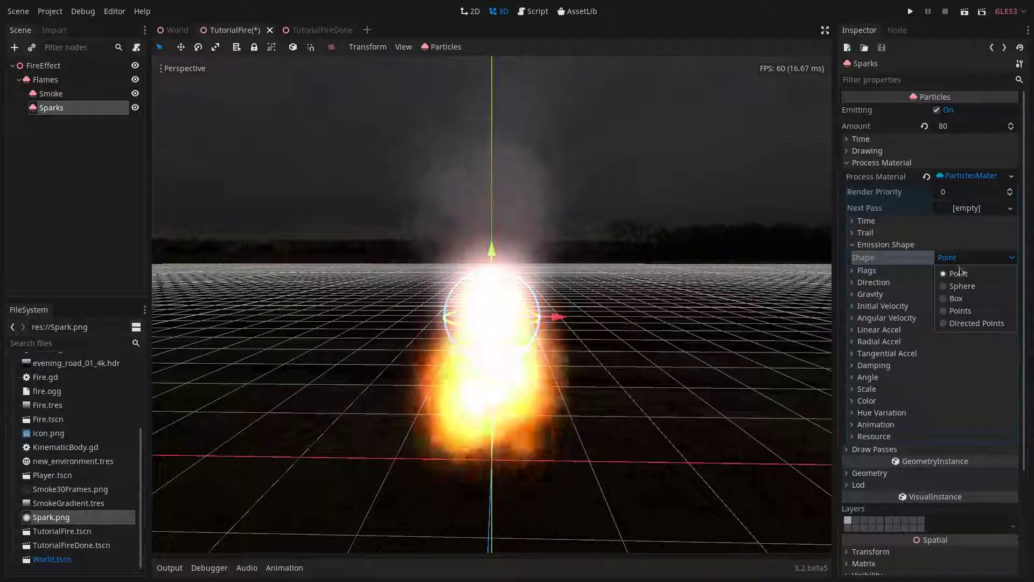
left_click(963, 286)
left_click(957, 273)
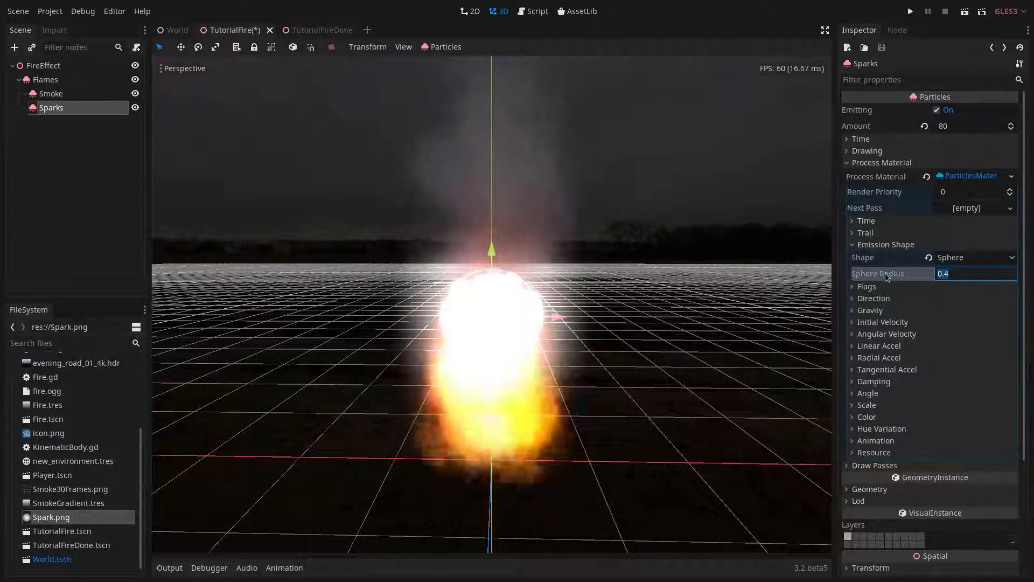
type("0.6")
key("Return")
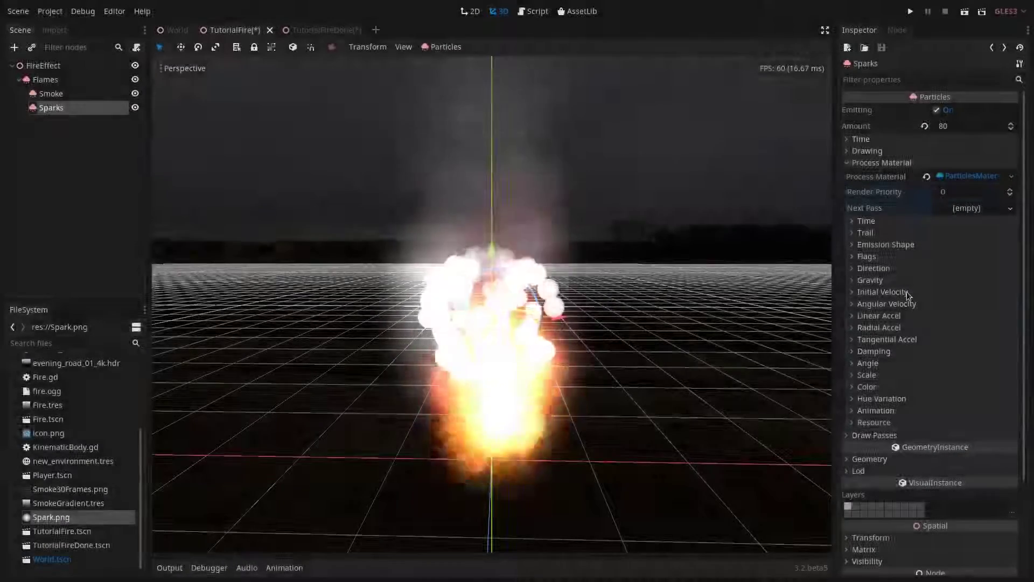
- Set the sparks' Initial Velocity to 2
left_click(906, 292)
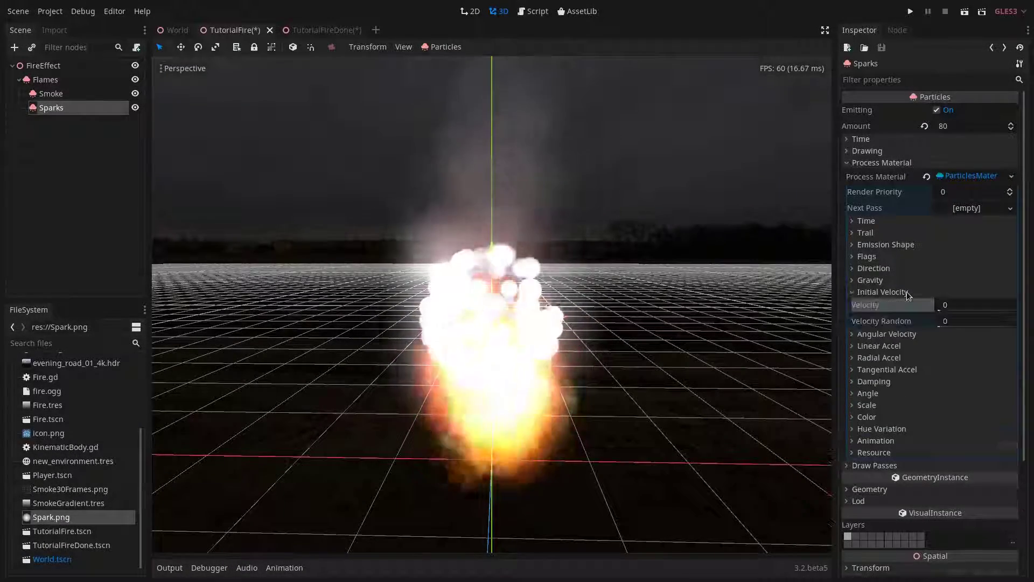
left_click(954, 305)
key("Return")
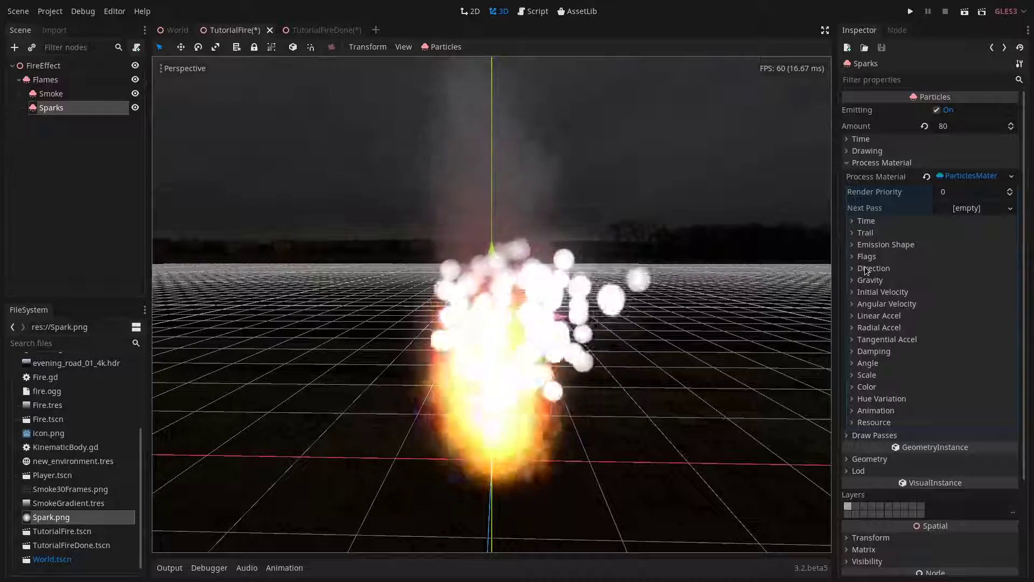
- Aim the sparks upward with Direction (0, 1, 0), Spread 40 and Flatness 0.24
left_click(872, 268)
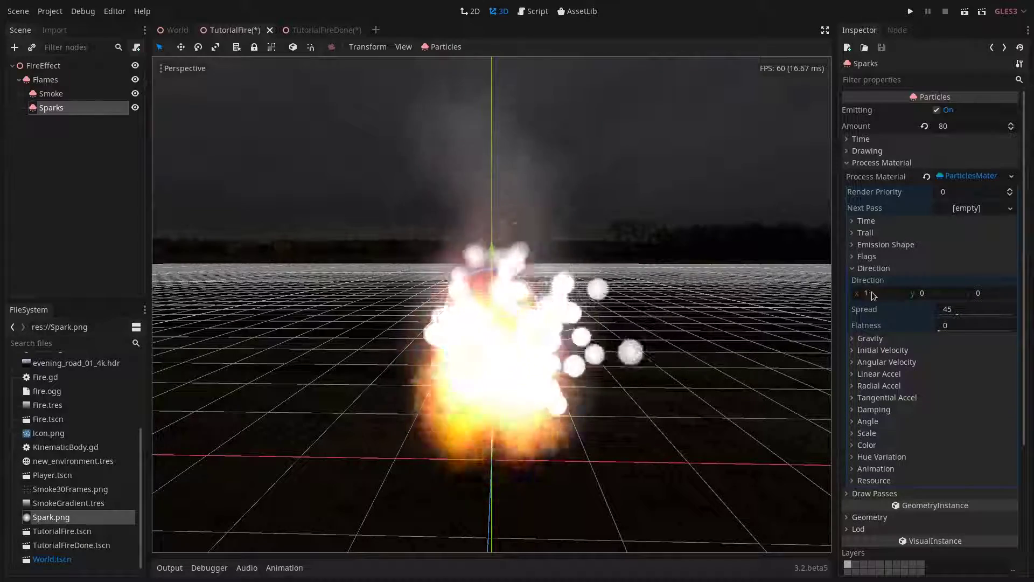
left_click(872, 292)
type("0")
key("Return")
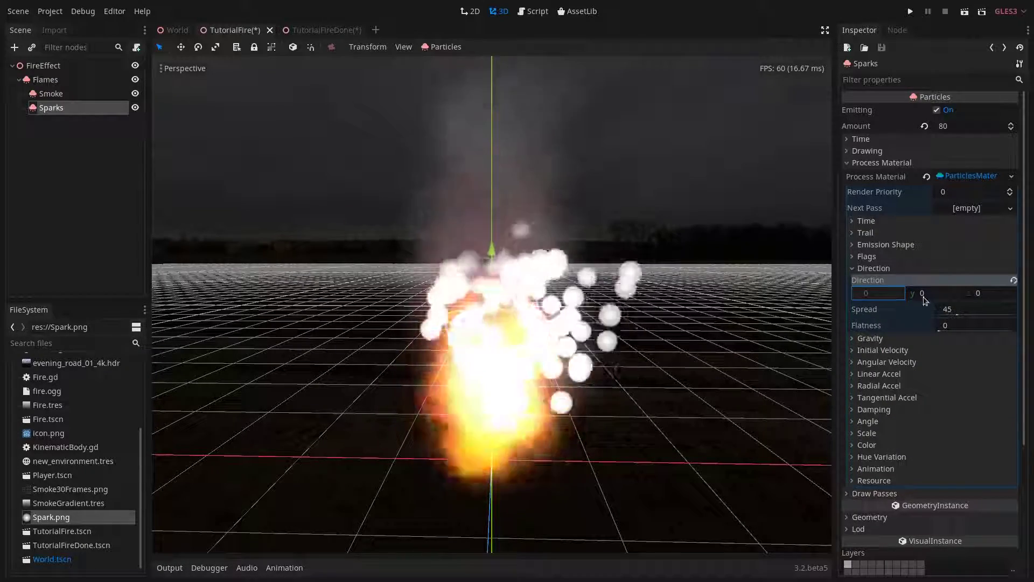
left_click(932, 293)
type("1")
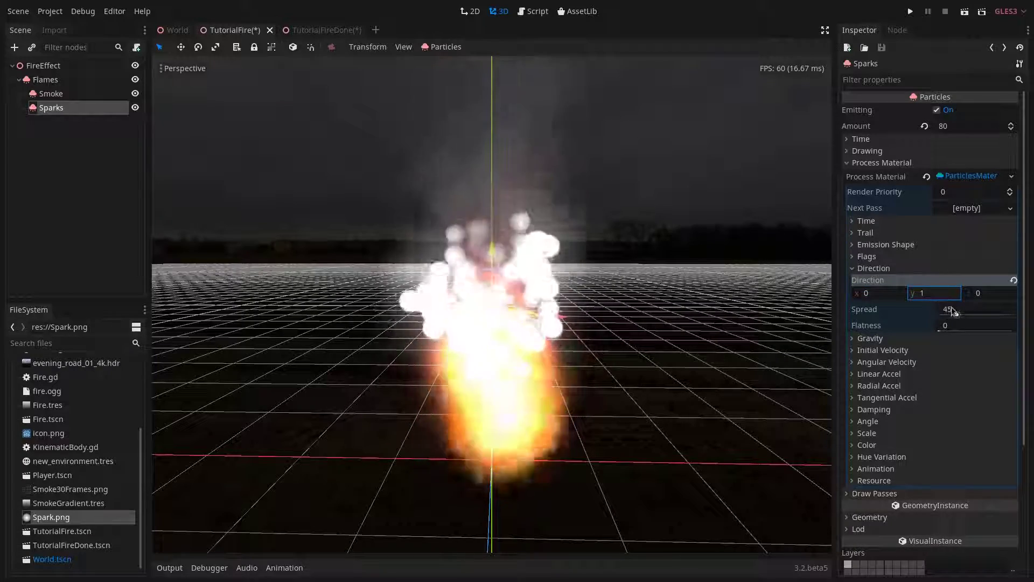
left_click(953, 308)
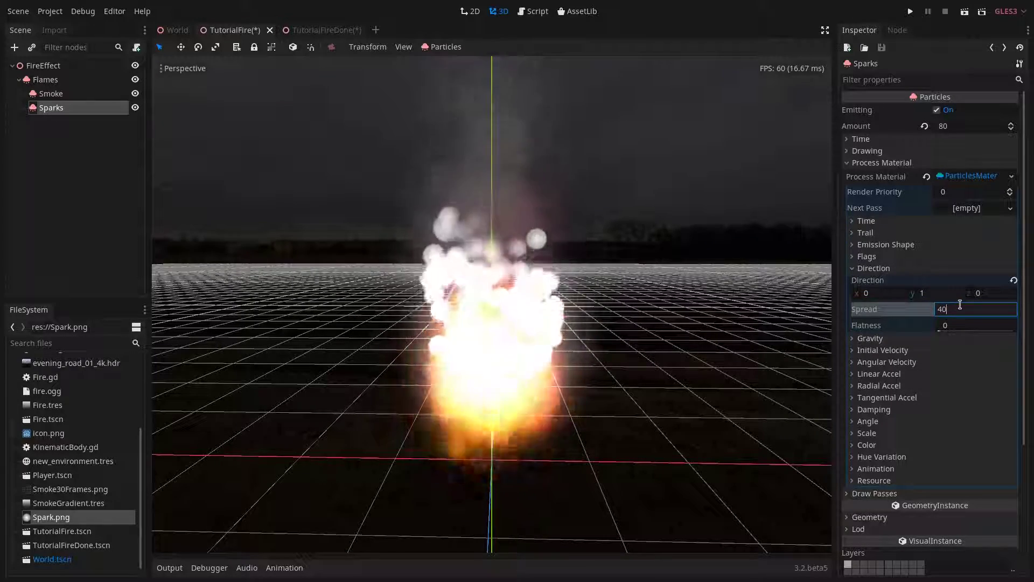
left_click(950, 325)
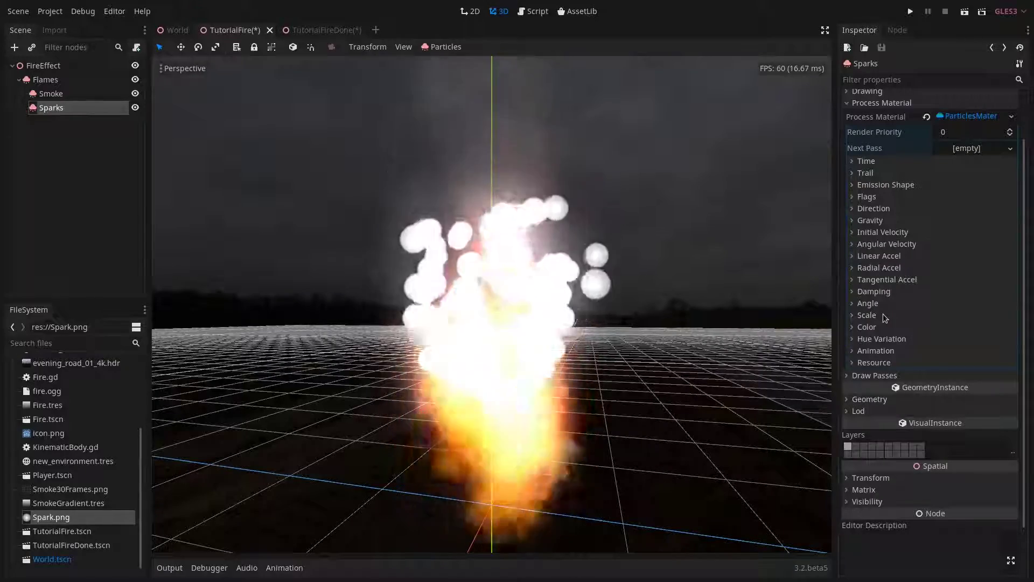
- Shrink the sparks to Scale 0.1 with Scale Random 0.3
left_click(884, 314)
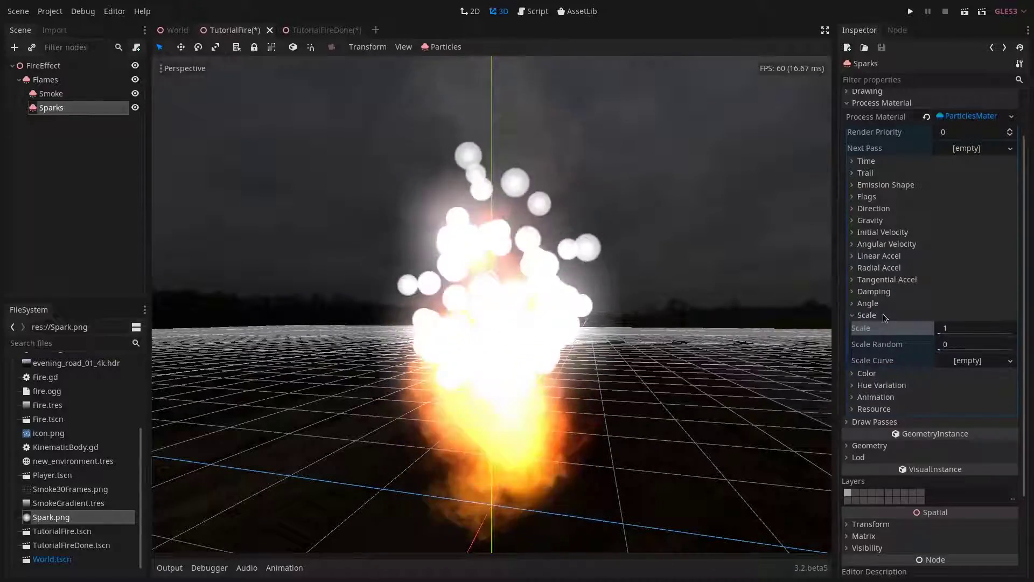
left_click(957, 330)
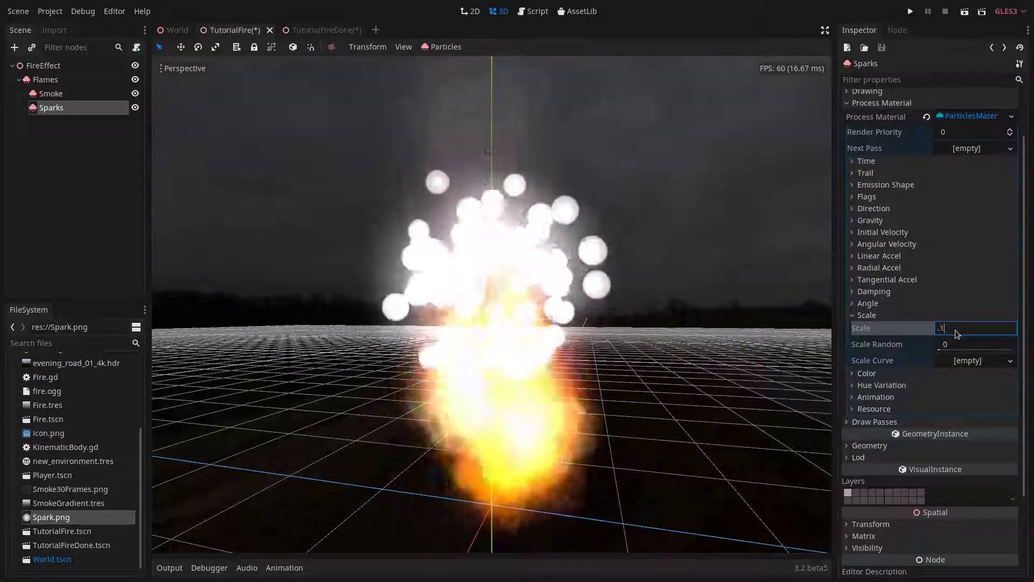
key("Return")
left_click(942, 347)
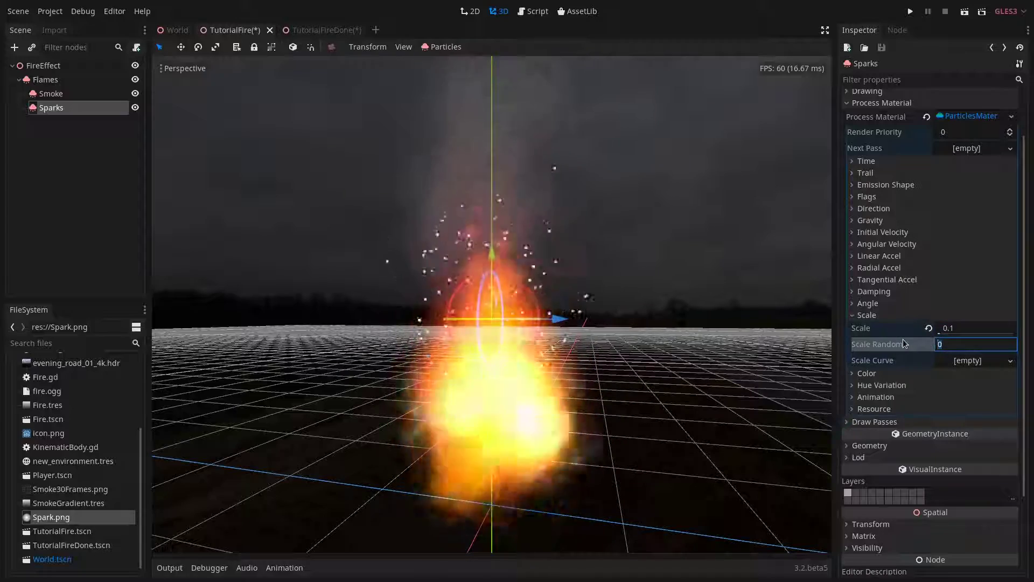
type(".3")
key("Return")
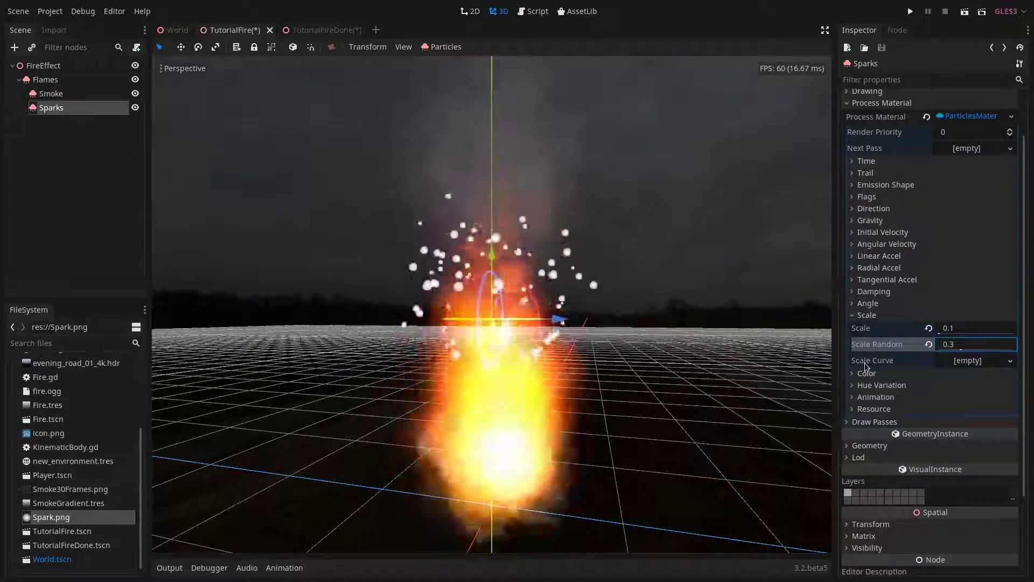
- Give Scale Curve a new CurveTexture and add a point to its graph
left_click(969, 361)
left_click(976, 371)
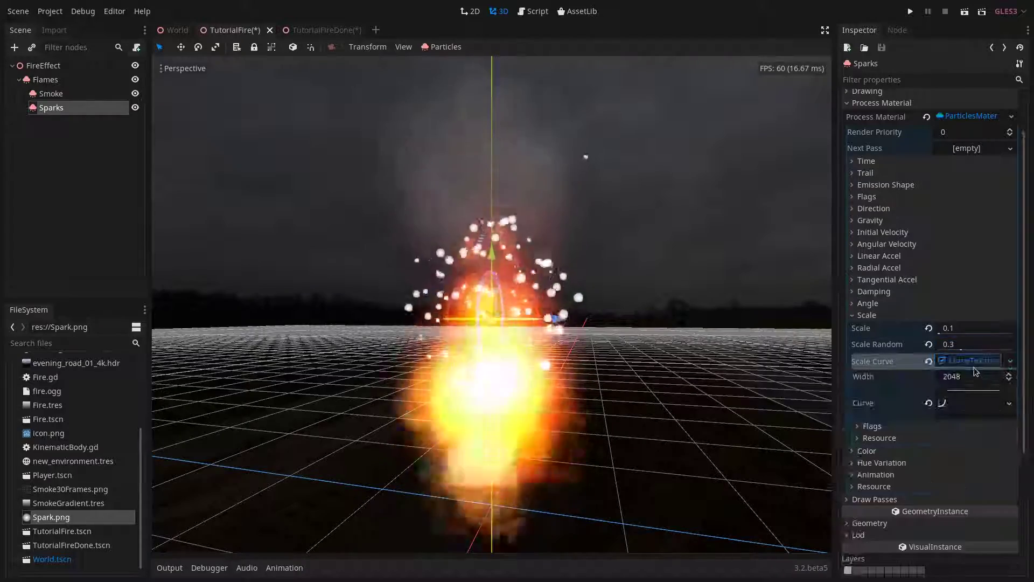
left_click(964, 416)
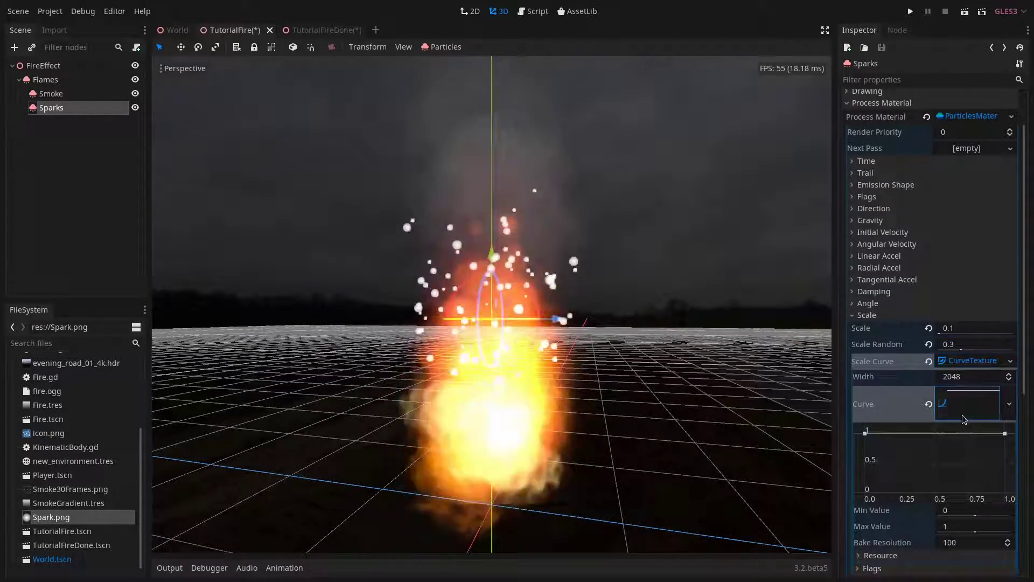
right_click(935, 439)
left_click(952, 444)
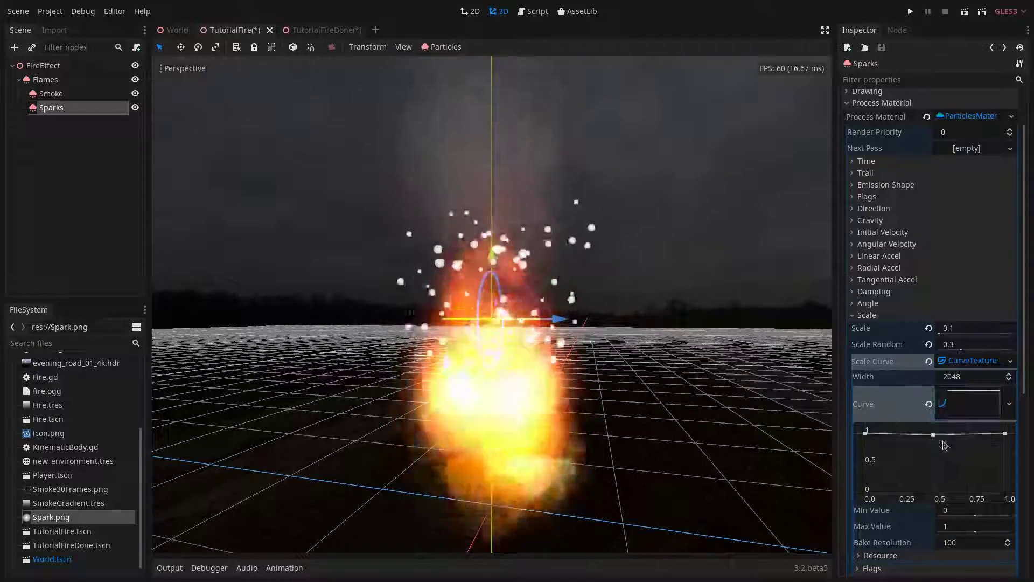
left_click(932, 435)
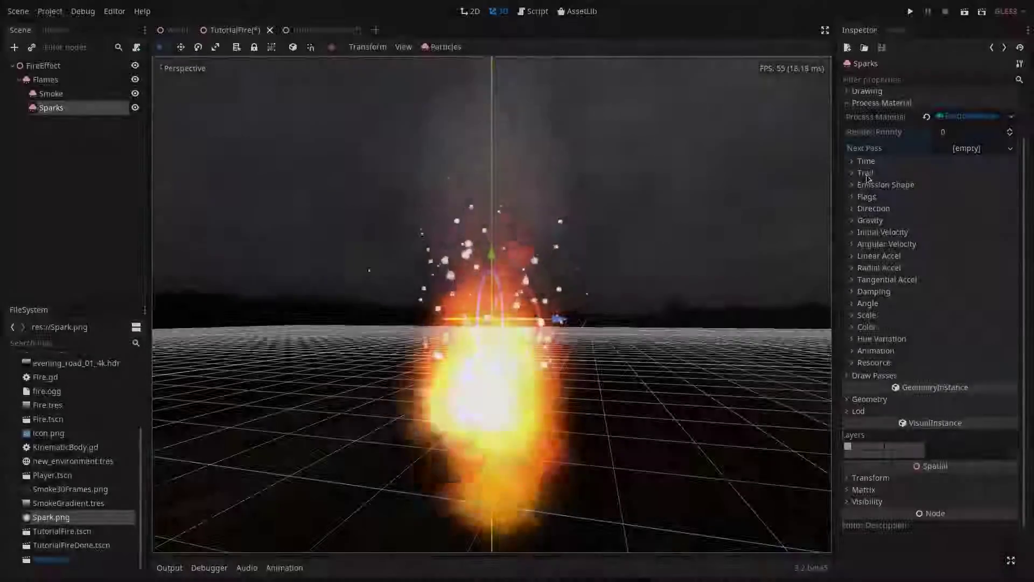
- Set Linear Accel 5 and Damping 2, each with randomness 1
left_click(865, 173)
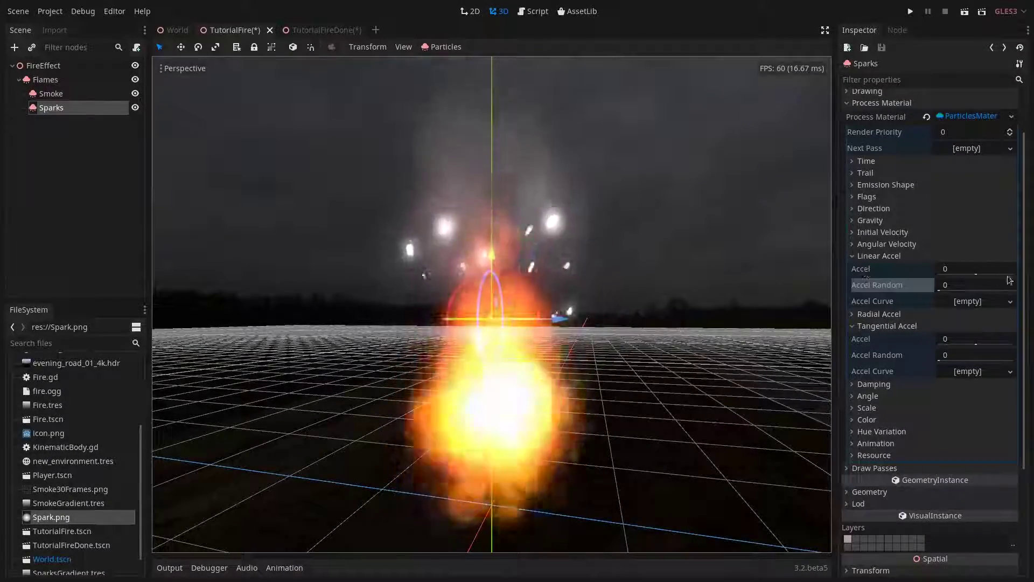
left_click(982, 270)
key("Return")
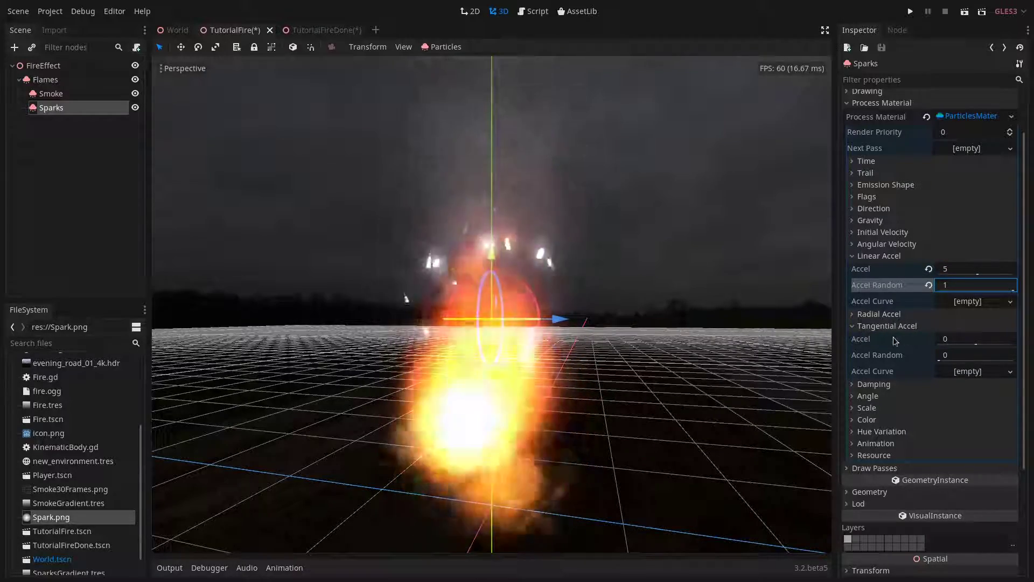
type("5")
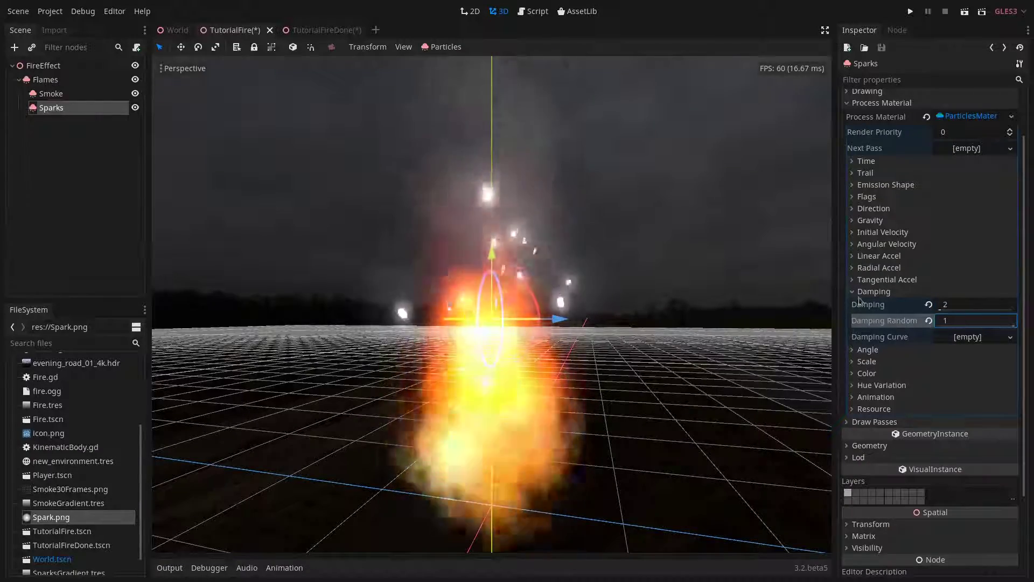
left_click(873, 292)
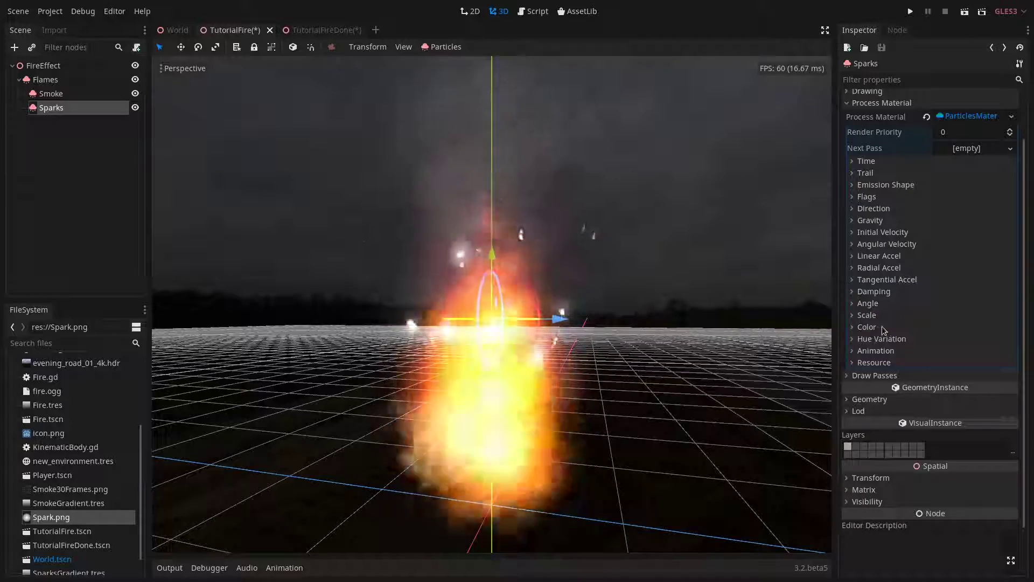
- Give the sparks' Color Ramp a new GradientTexture using SparksGradient.tres for an orange tint
left_click(874, 327)
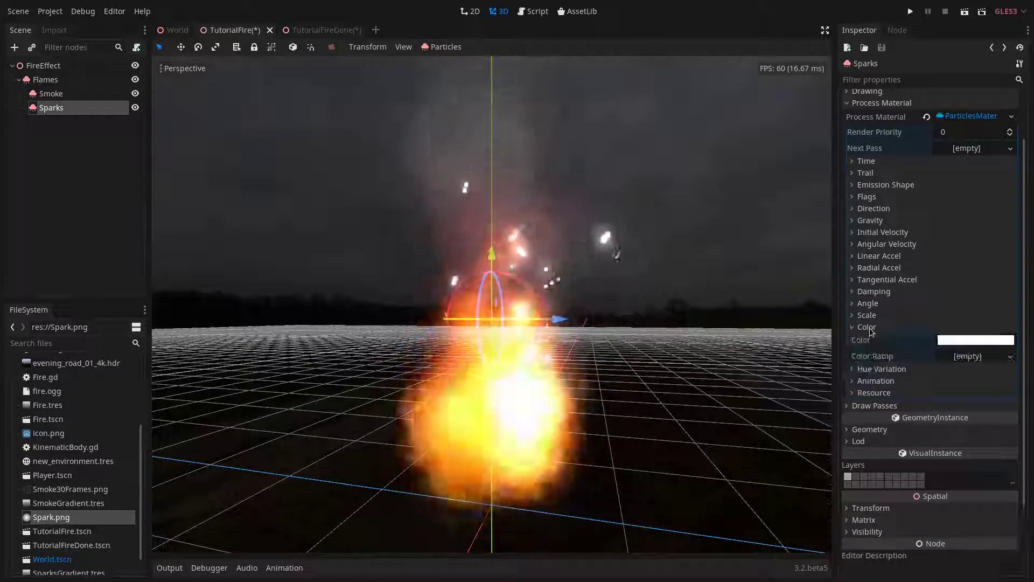
left_click(972, 357)
left_click(974, 372)
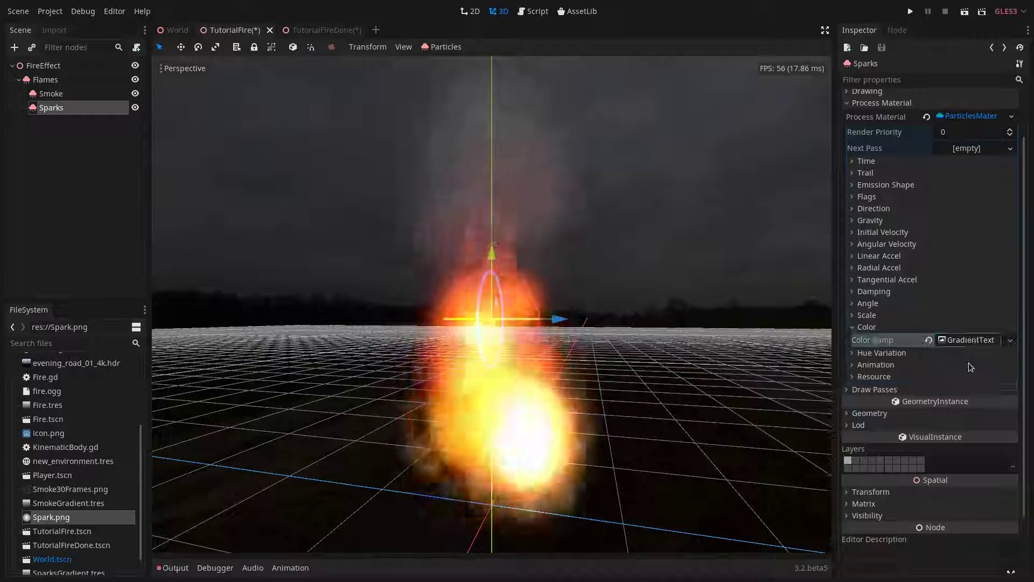
left_click(965, 340)
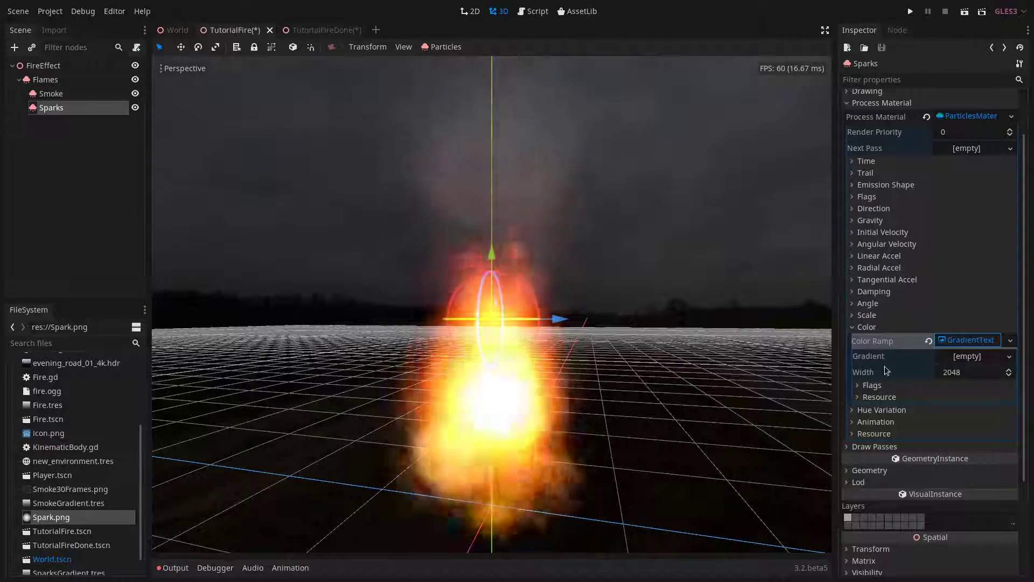
scroll(34, 481, "down", 1)
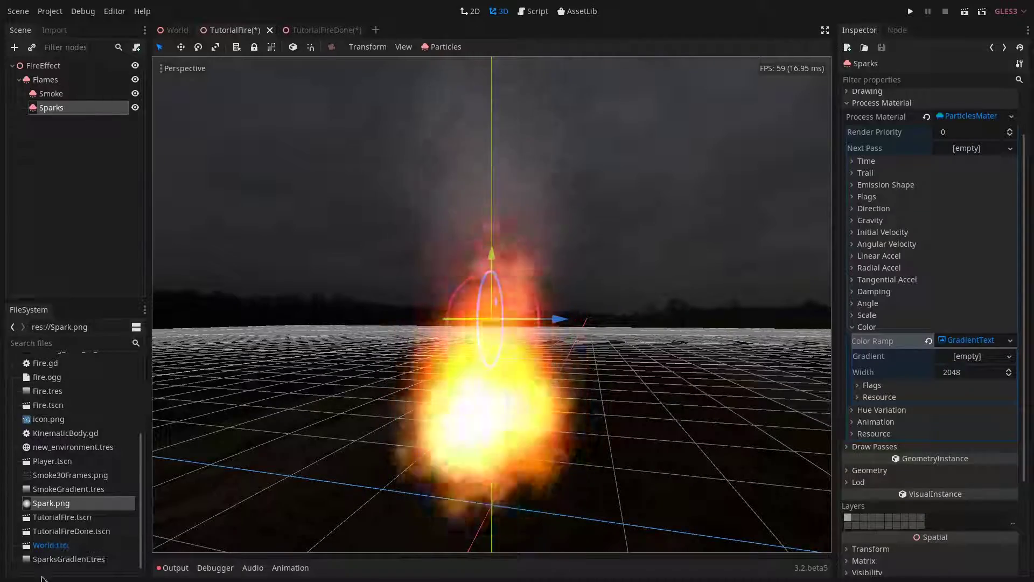
left_click_drag(53, 559, 960, 357)
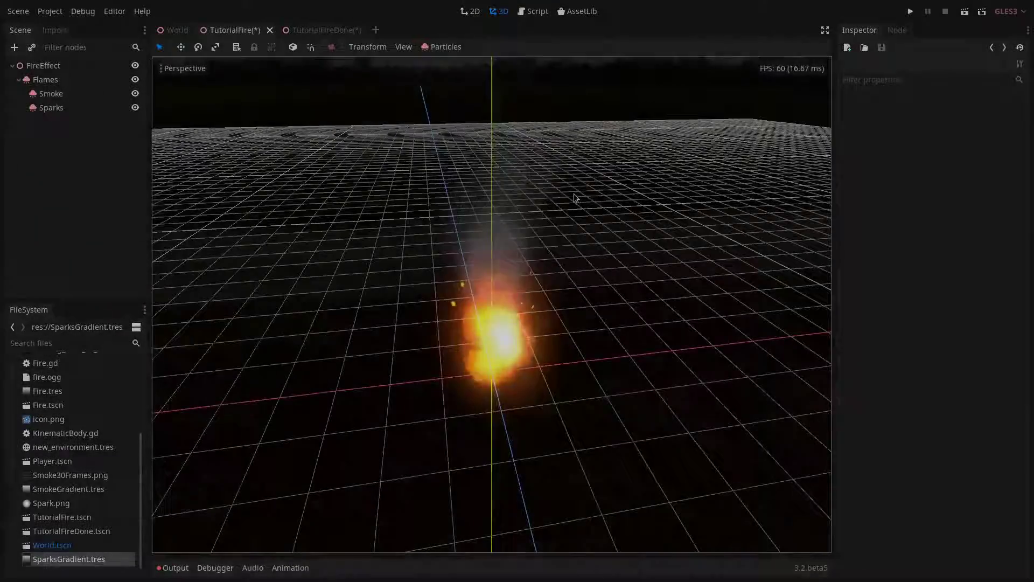
middle_click_drag(573, 193, 520, 361)
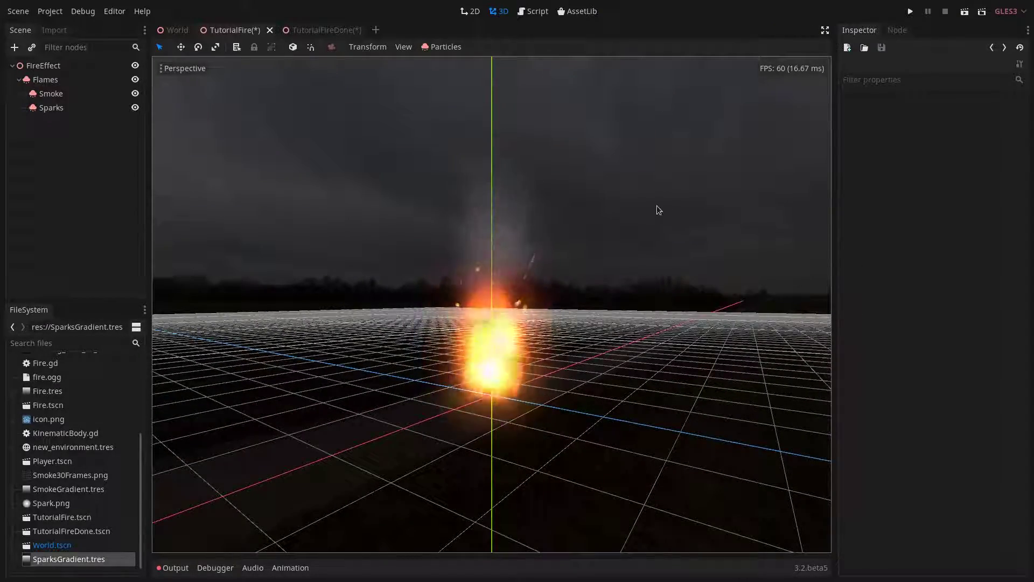
scroll(656, 209, "down", 3)
scroll(588, 265, "up", 3)
middle_click_drag(589, 265, 707, 255)
scroll(586, 267, "down", 2)
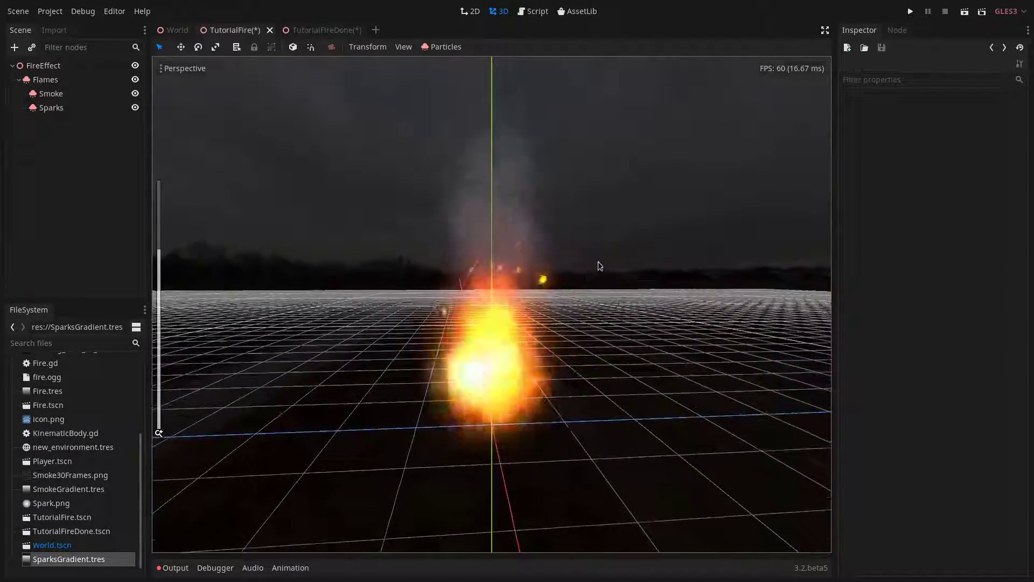
middle_click_drag(619, 258, 522, 251)
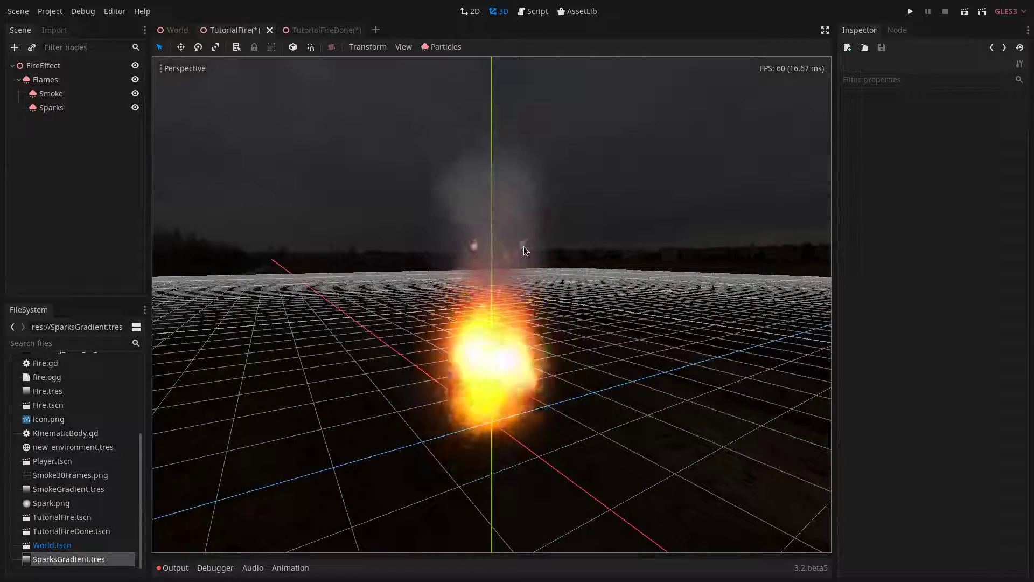